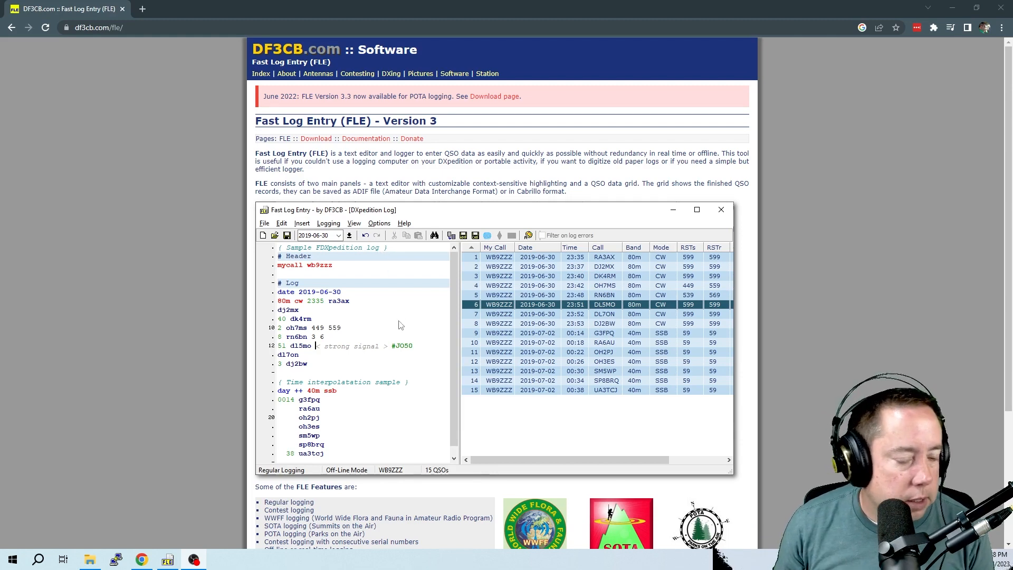
Step: Leave the web page, switch to the Fast Log Entry program and maximize its window
{"action": "scroll", "coordinate": [408, 296], "scroll_direction": "down", "scroll_amount": 3}
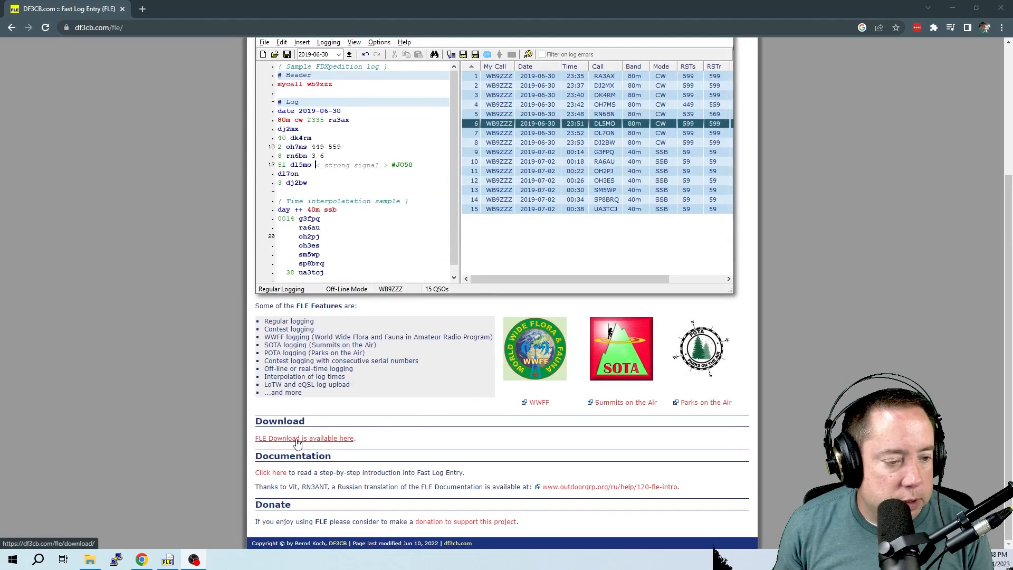
{"action": "left_click", "coordinate": [950, 5]}
{"action": "left_click_drag", "start_coordinate": [670, 59], "coordinate": [708, 60]}
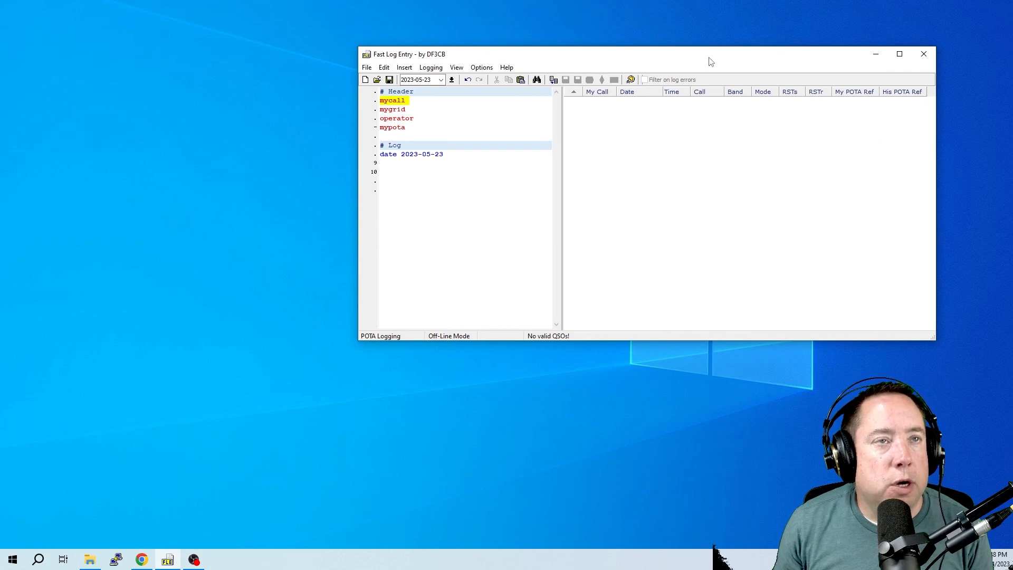
{"action": "double_click", "coordinate": [709, 59]}
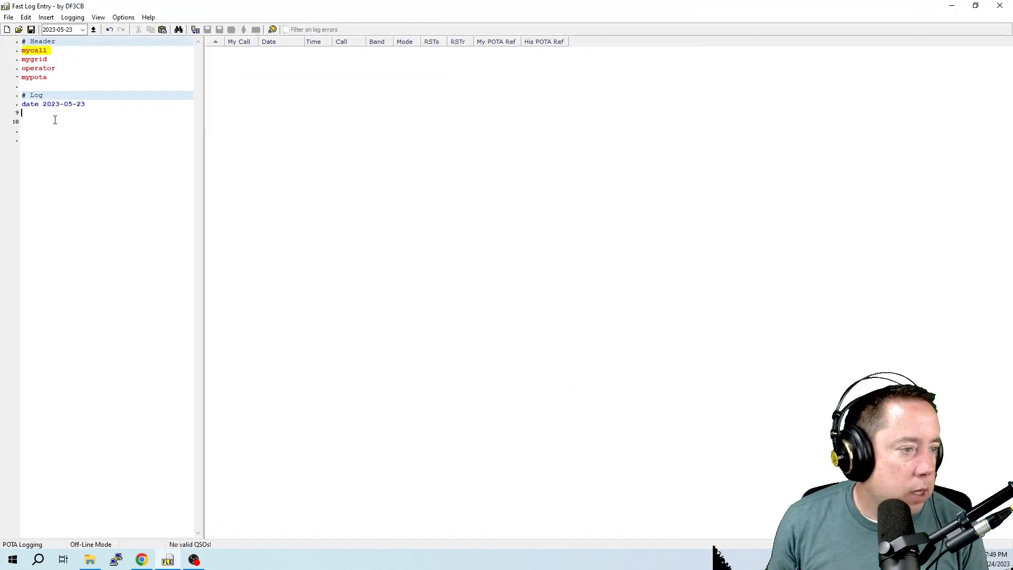
Step: Select Off-Line Mode for the POTA logging session
{"action": "left_click", "coordinate": [47, 18]}
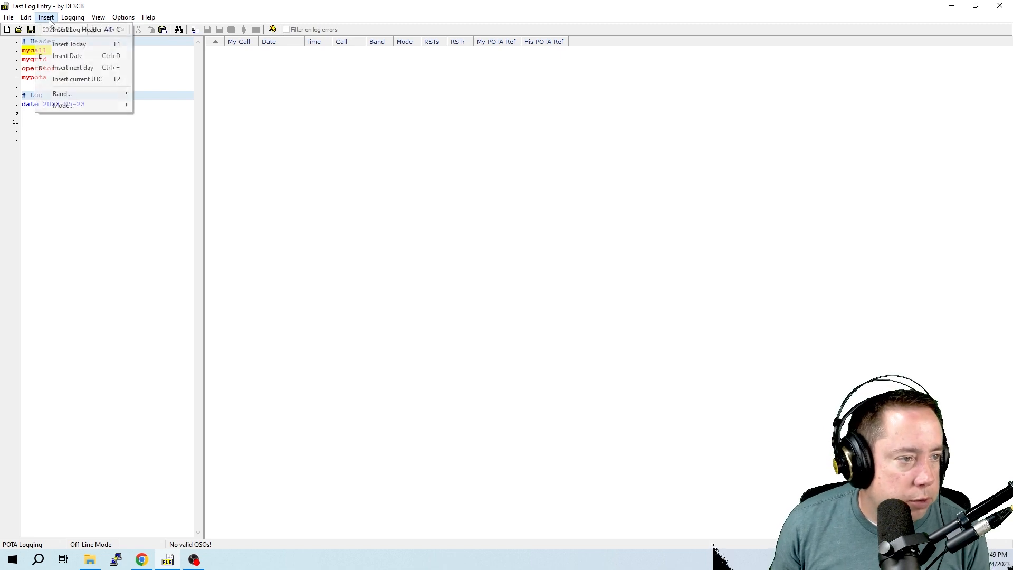
{"action": "mouse_move", "coordinate": [79, 20]}
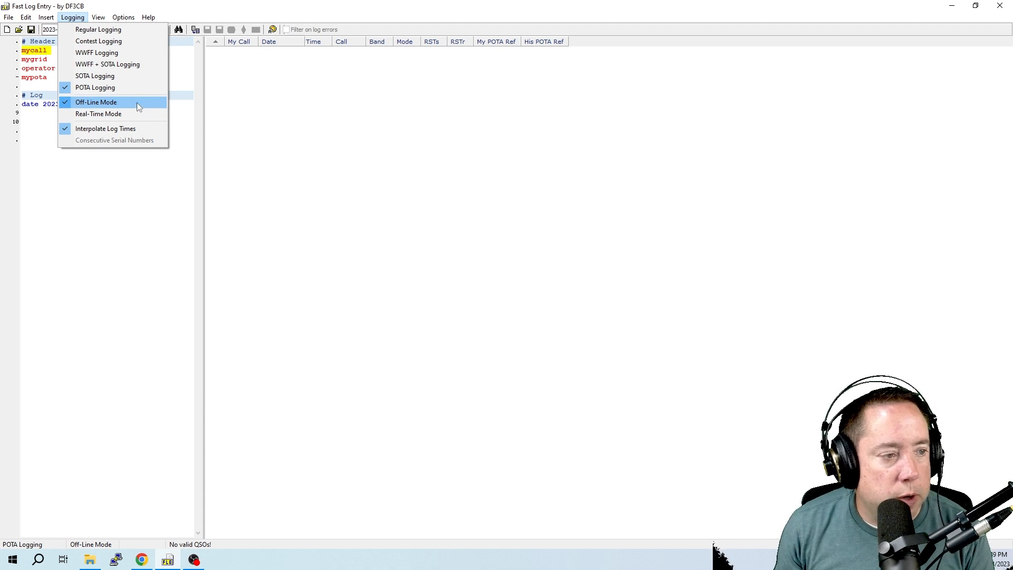
{"action": "left_click", "coordinate": [109, 102]}
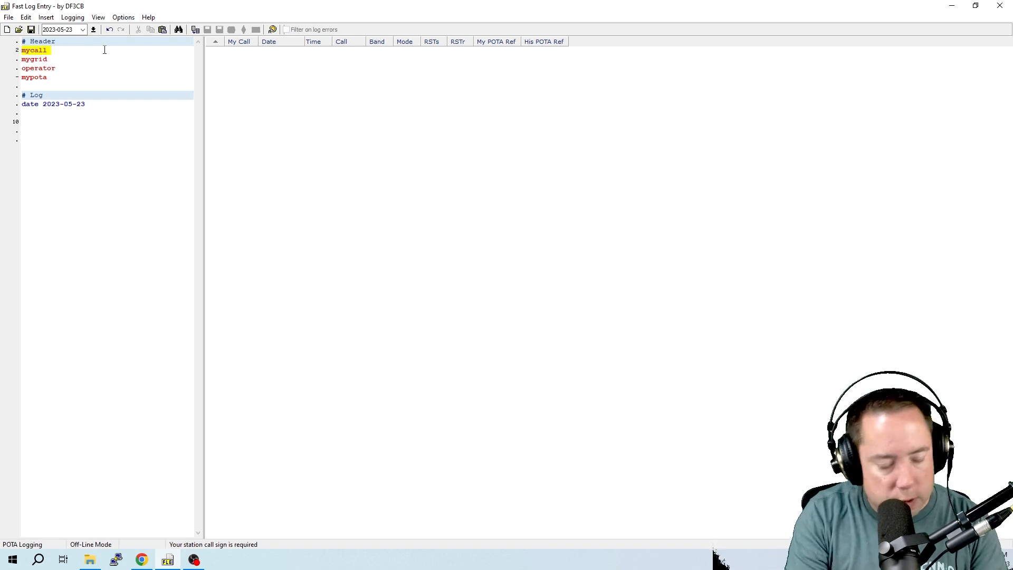
Step: Fill in the log header with mycall aa0z, operator aa0z and mypota k-1234
{"action": "type", "text": "aa0z"}
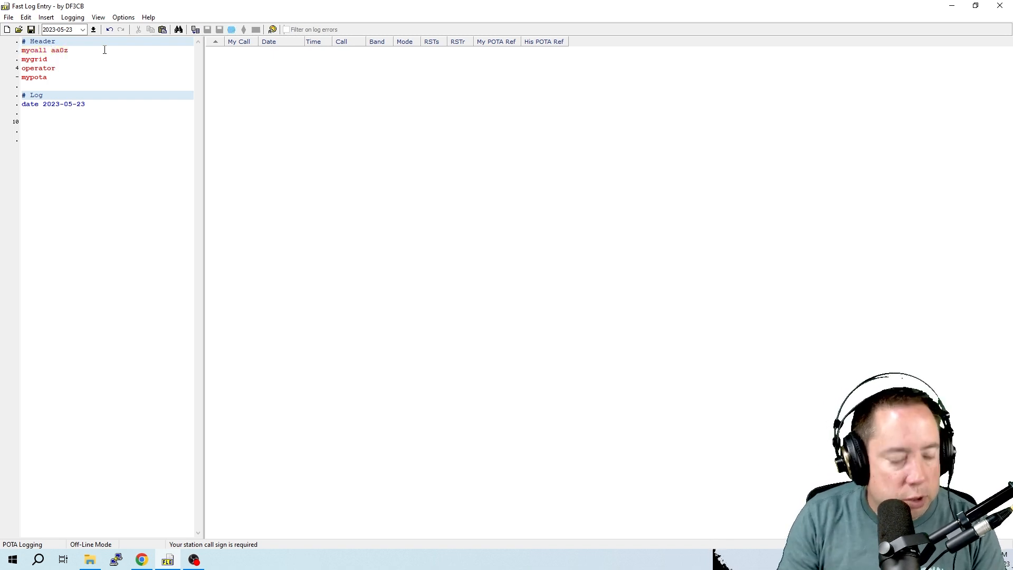
{"action": "type", "text": " aa0z"}
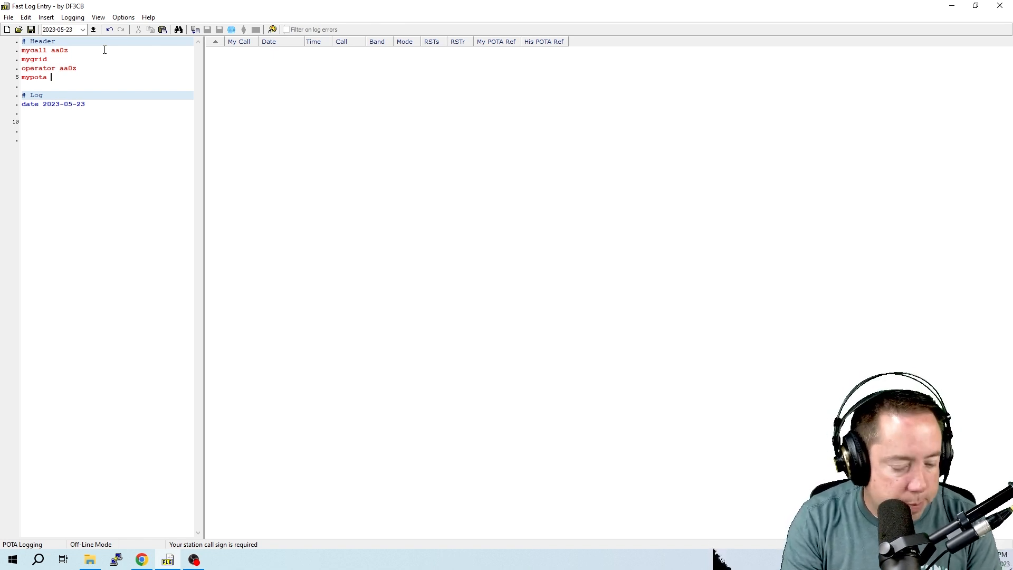
{"action": "type", "text": "k-1234"}
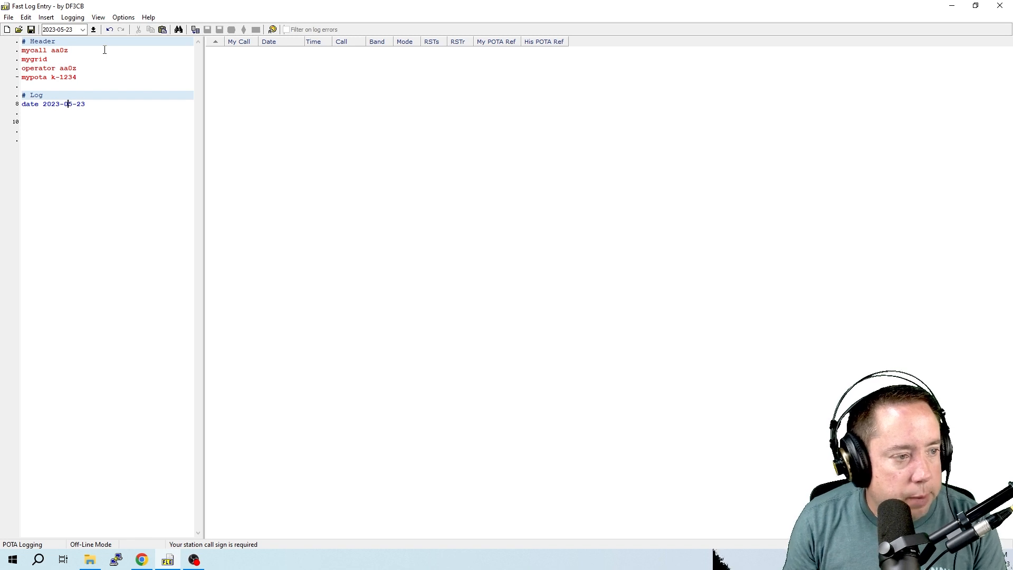
Step: Set the log date to 2023-05-22 and add a 40m ssb line below it
{"action": "key", "text": "BackSpace"}
{"action": "type", "text": "2"}
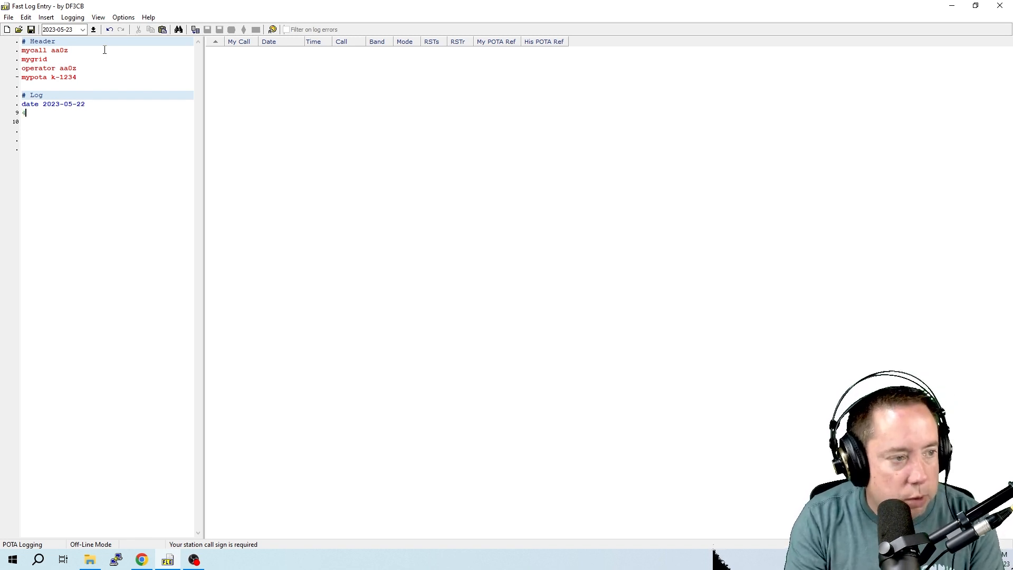
{"action": "type", "text": "0m ssb"}
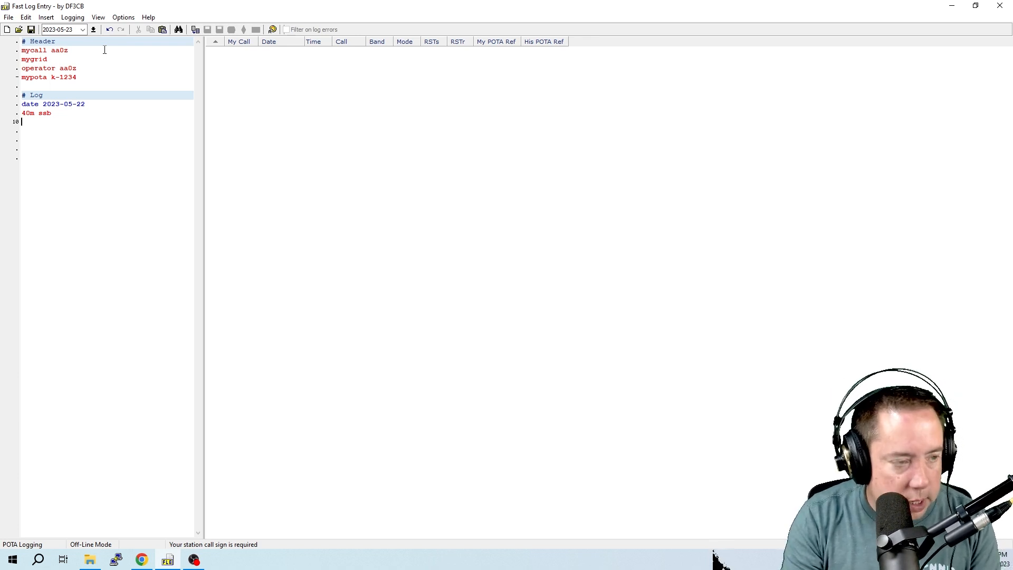
{"action": "type", "text": "1800"}
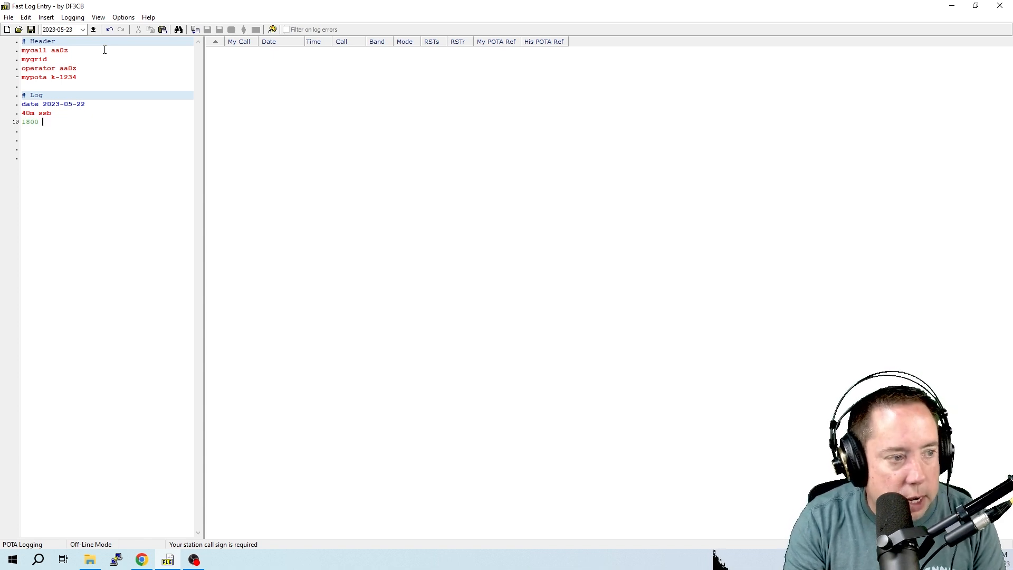
{"action": "type", "text": " ke8pzn"}
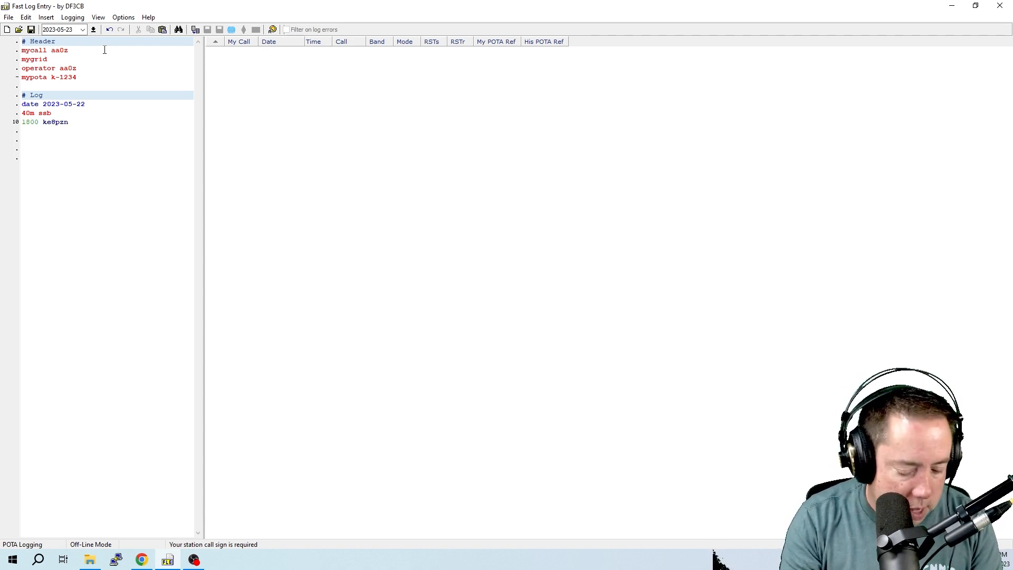
{"action": "type", "text": "k"}
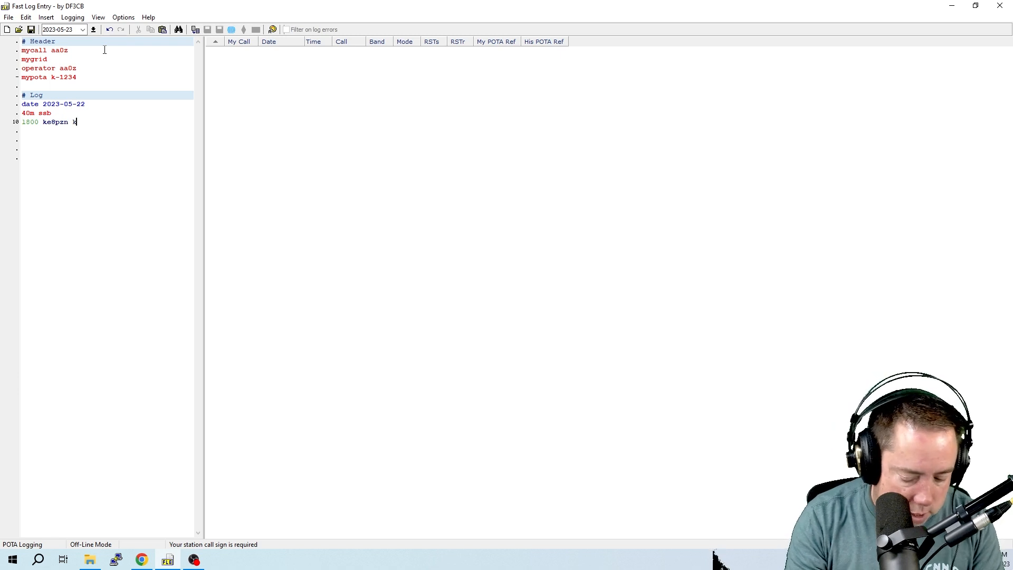
{"action": "type", "text": "-2345"}
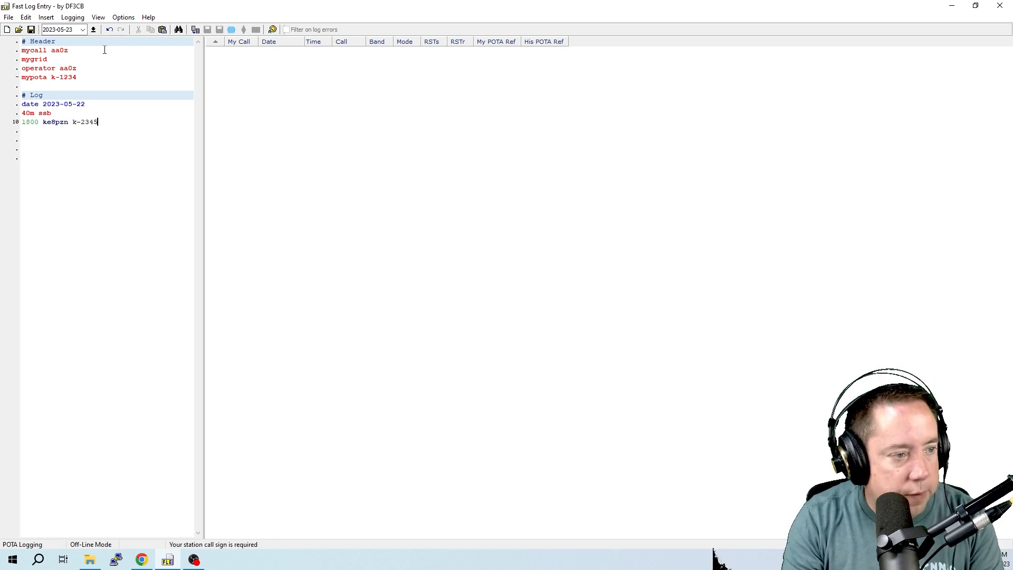
{"action": "key", "text": "Return"}
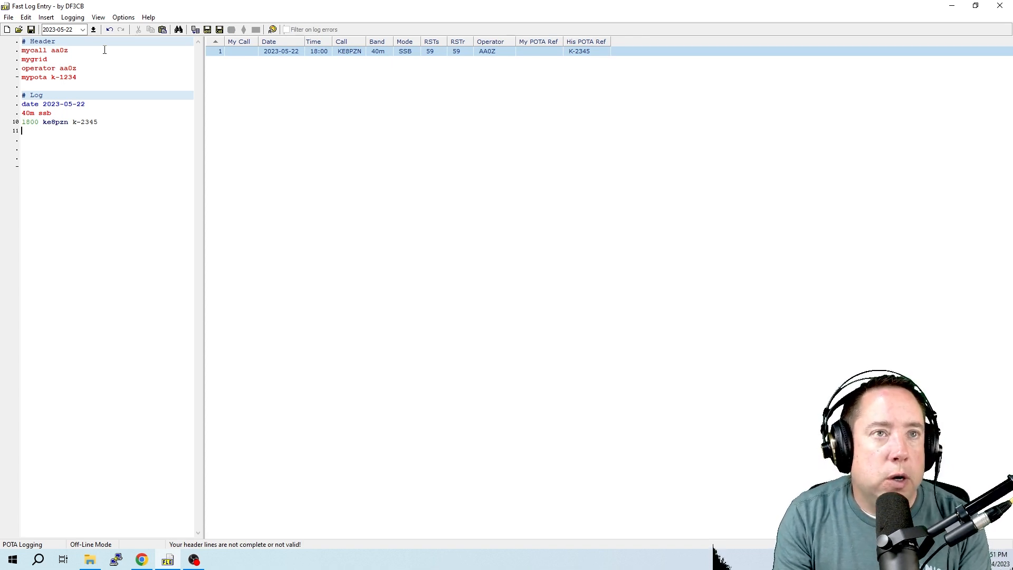
{"action": "left_click", "coordinate": [196, 30]}
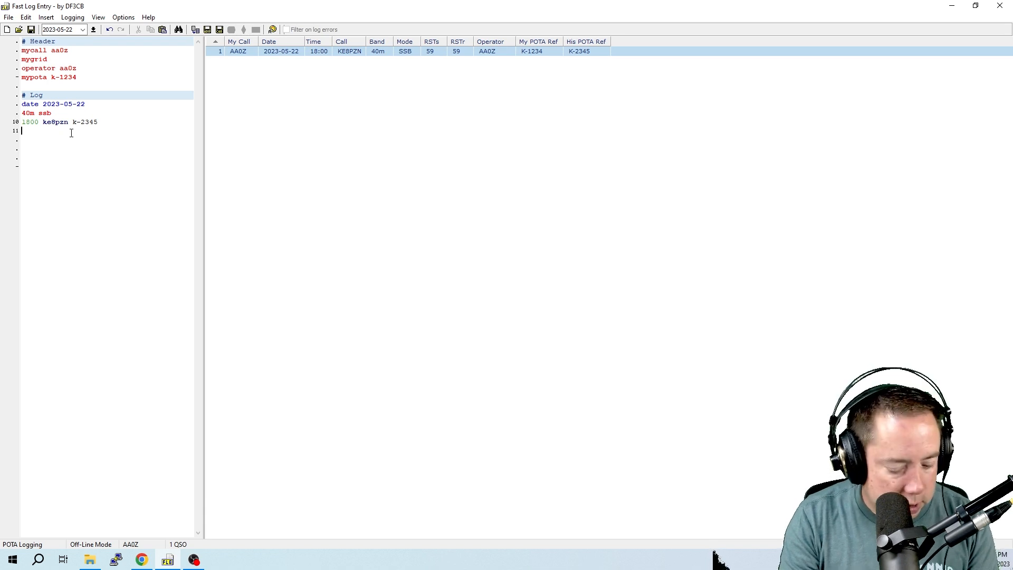
Step: Log a contact at 1801 with kc5hwb, giving signal reports 55 sent and 59 received
{"action": "type", "text": "1801"}
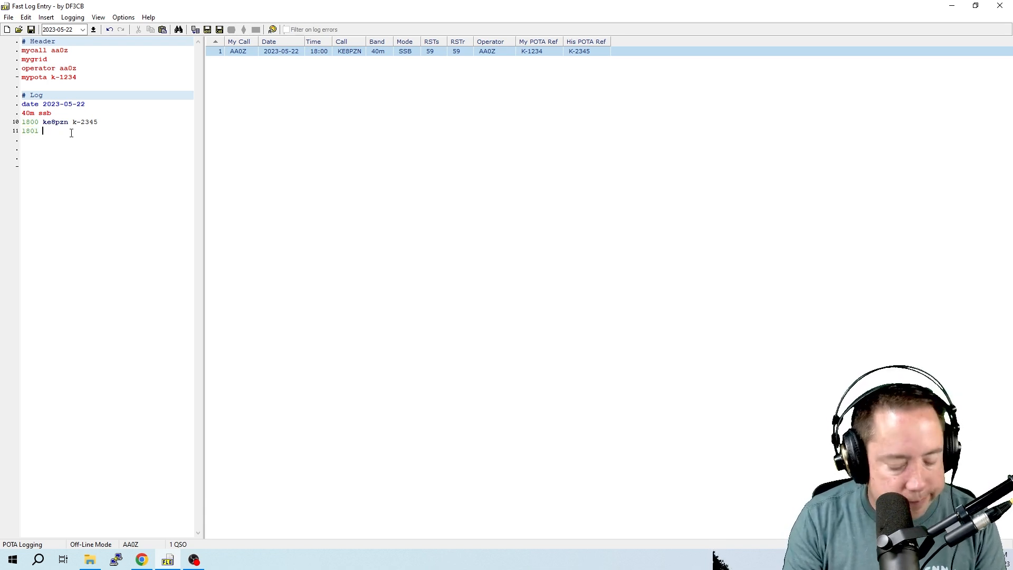
{"action": "type", "text": "ke"}
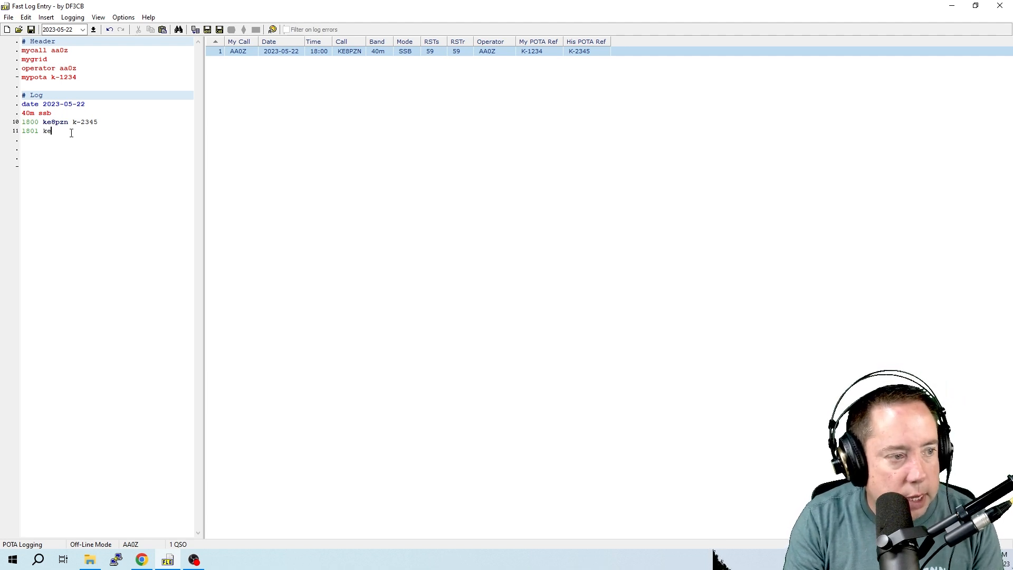
{"action": "key", "text": "BackSpace"}
{"action": "key", "text": "BackSpace"}
{"action": "type", "text": "k"}
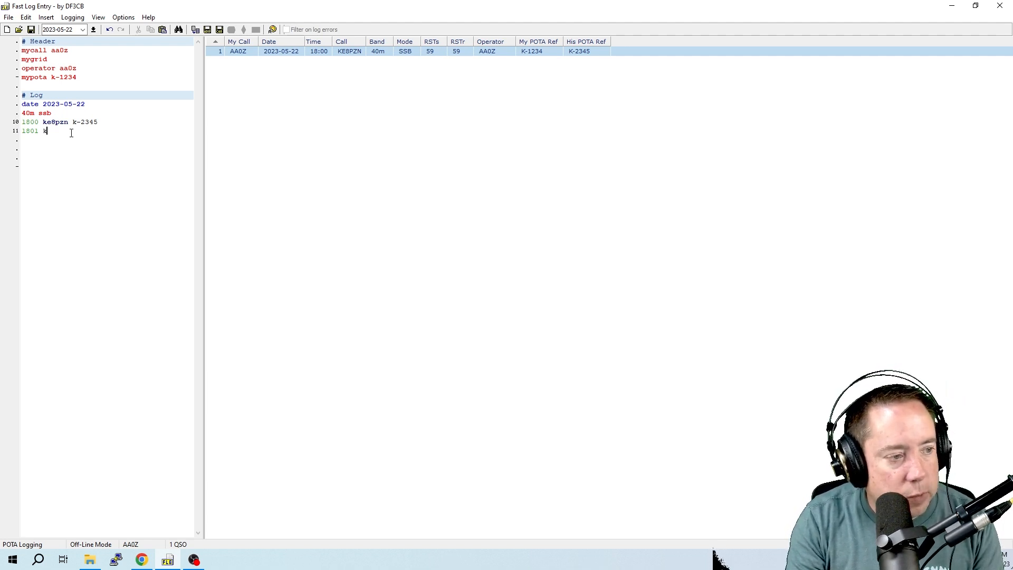
{"action": "key", "text": "BackSpace"}
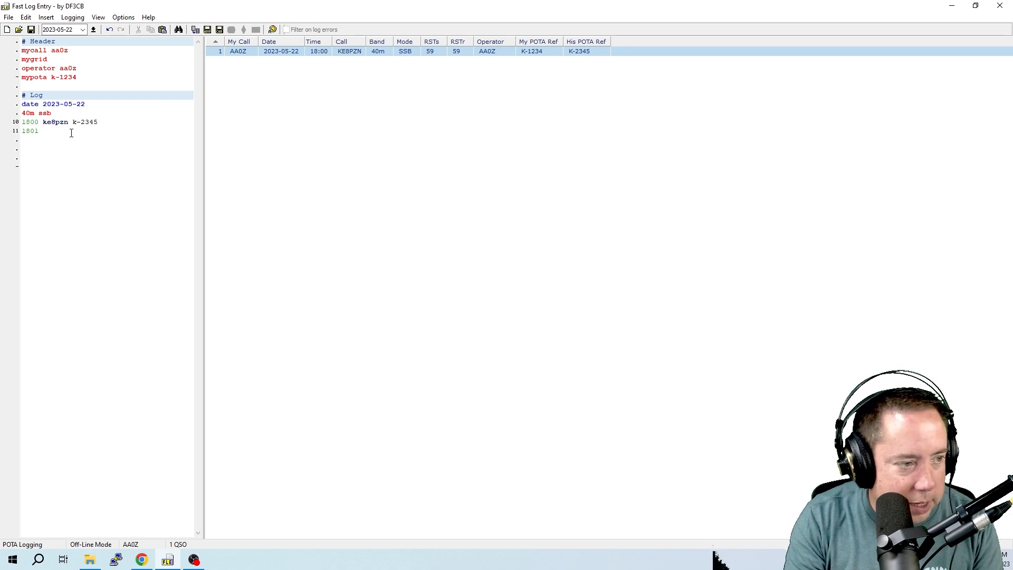
{"action": "type", "text": "ke"}
{"action": "key", "text": "BackSpace"}
{"action": "key", "text": "BackSpace"}
{"action": "type", "text": "kb"}
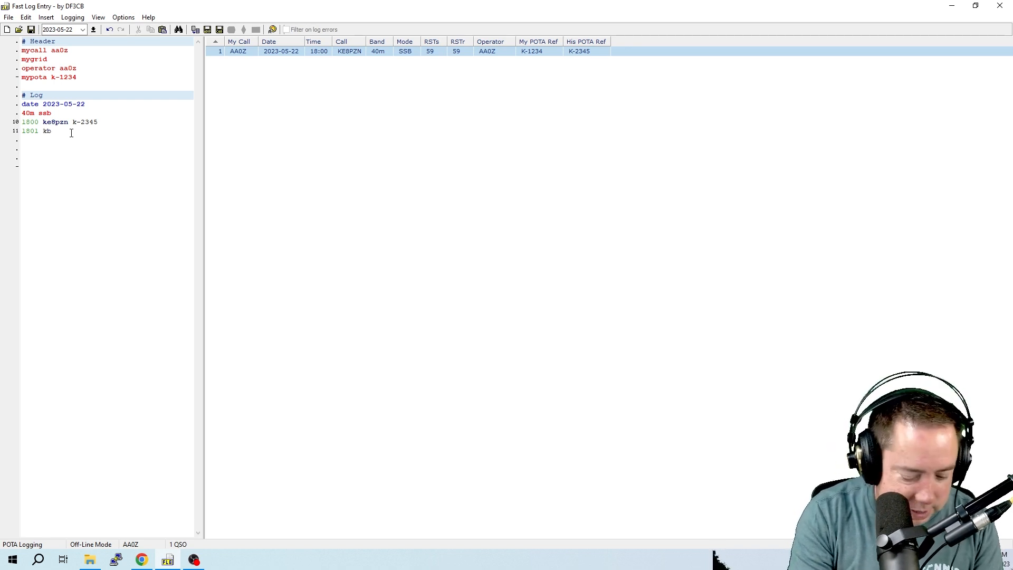
{"action": "key", "text": "BackSpace"}
{"action": "type", "text": "c5hwb"}
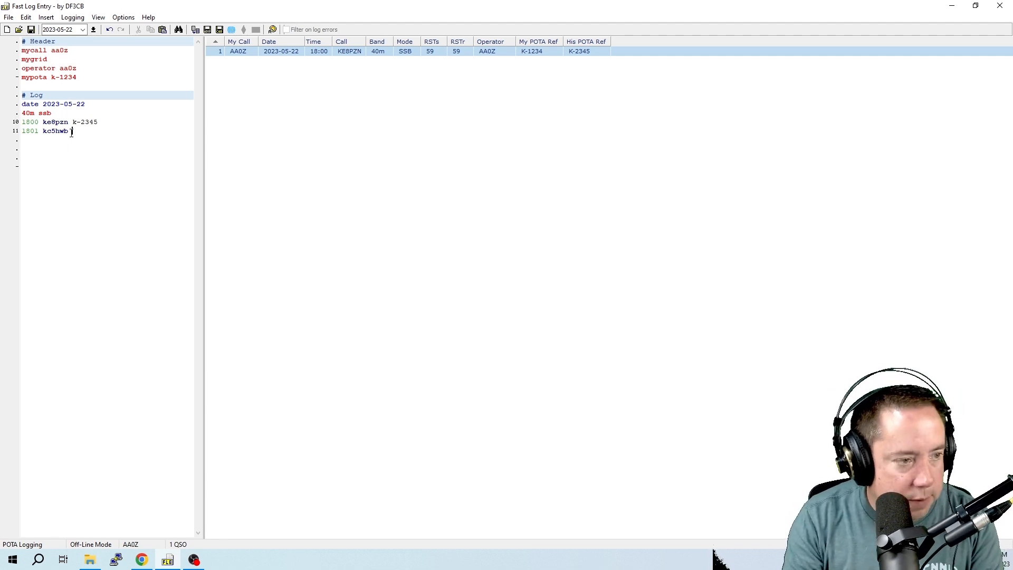
{"action": "type", "text": "55"}
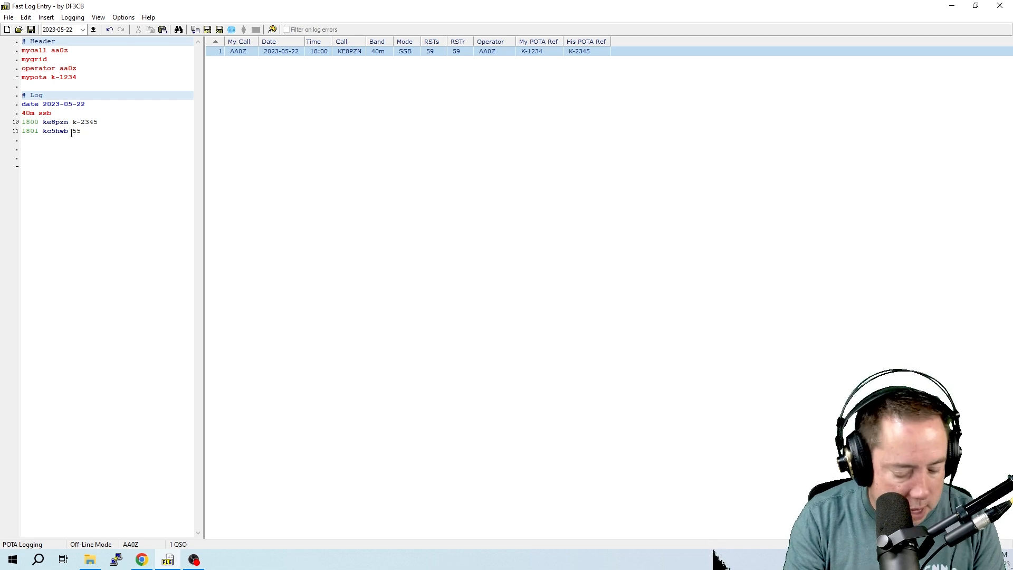
{"action": "type", "text": " 59"}
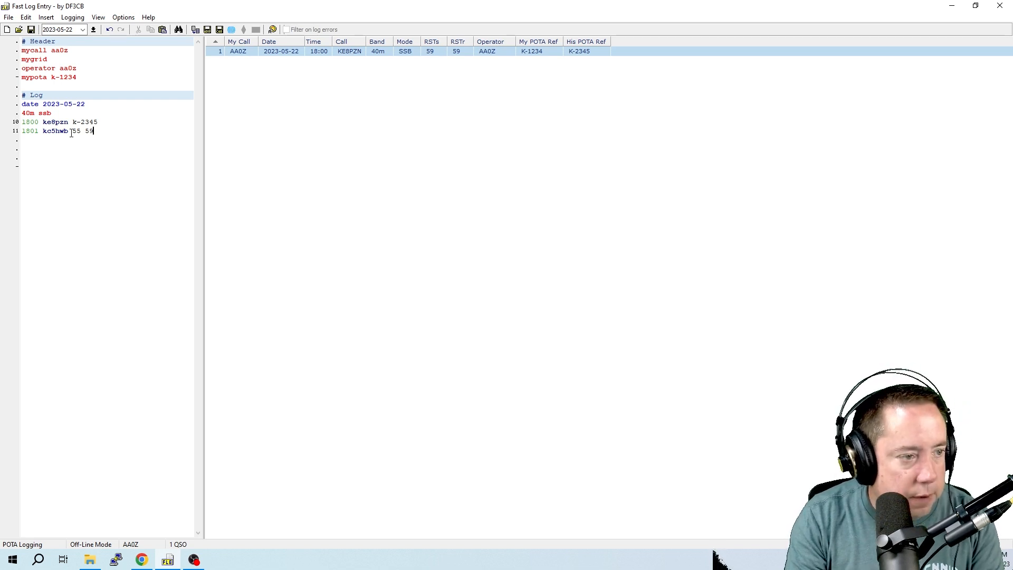
{"action": "key", "text": "Return"}
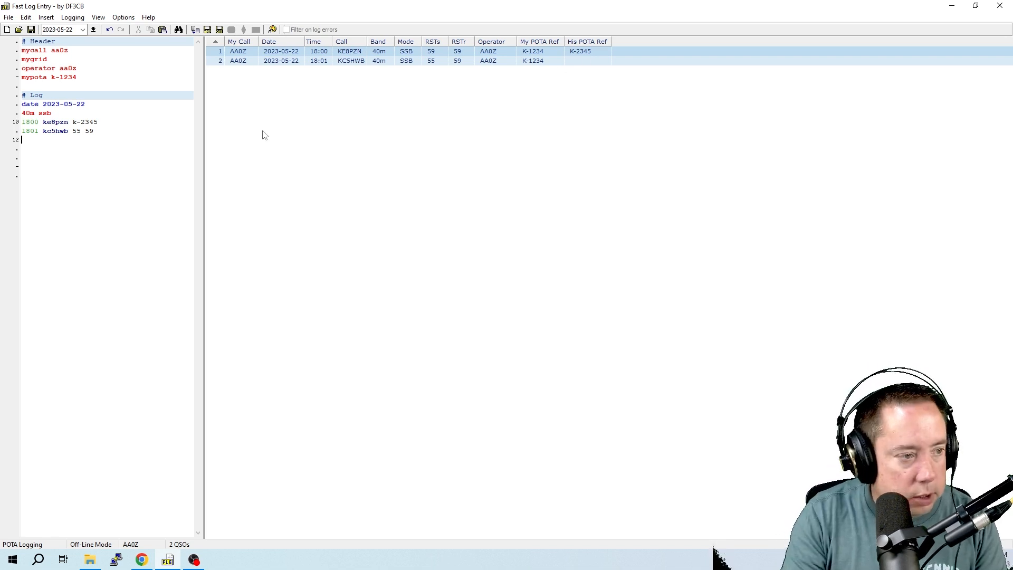
Step: Add a 30m cw line with a contact at 1803 with vk7hh at park vk-1234, and update the log grid
{"action": "type", "text": "30"}
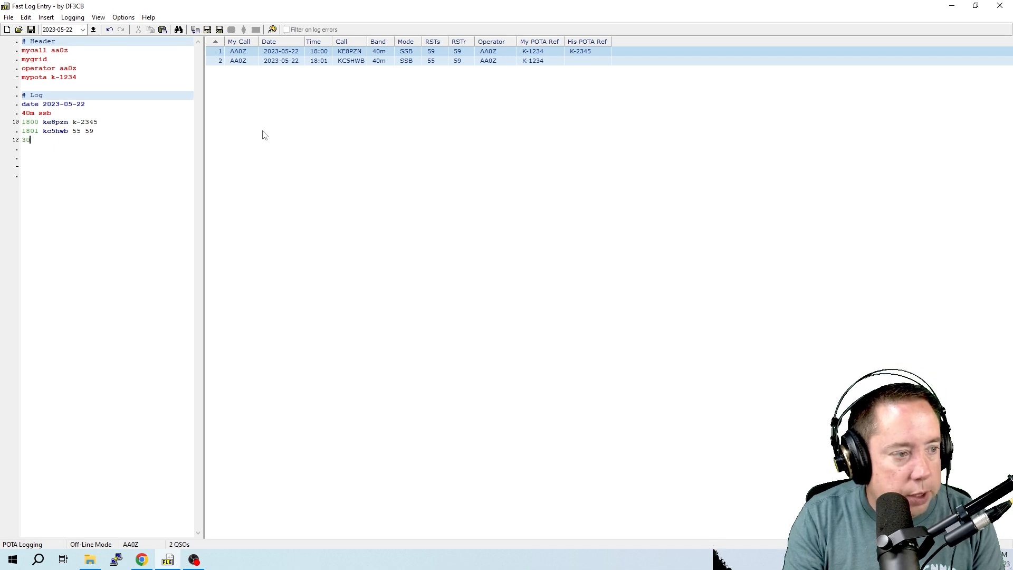
{"action": "type", "text": "m cw "}
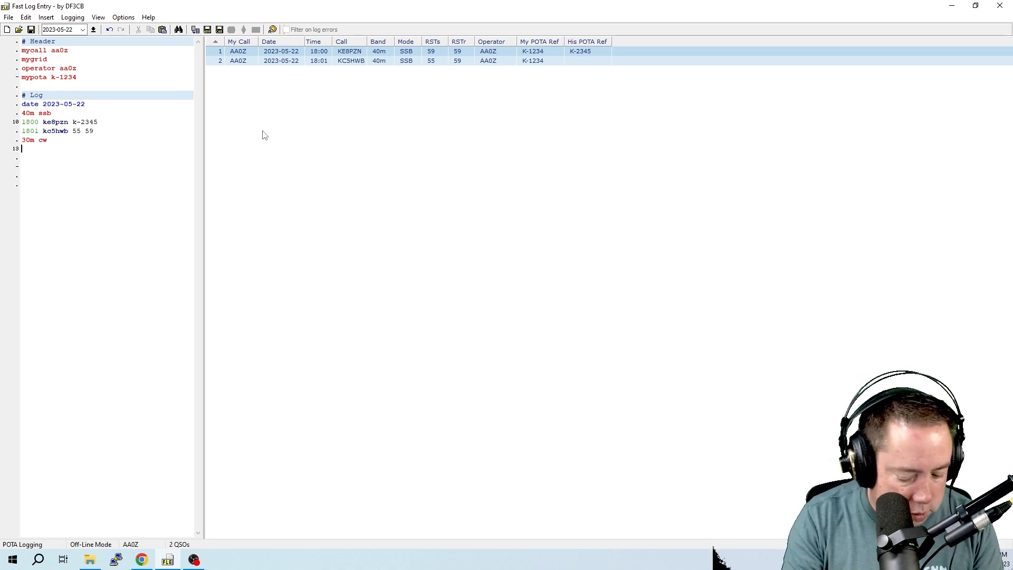
{"action": "type", "text": "1803"}
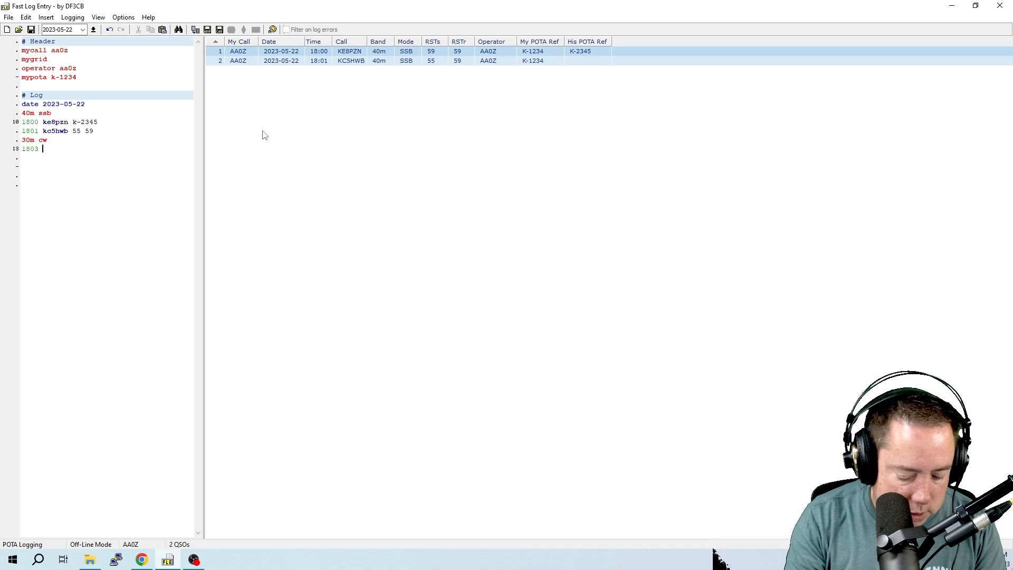
{"action": "type", "text": "vk"}
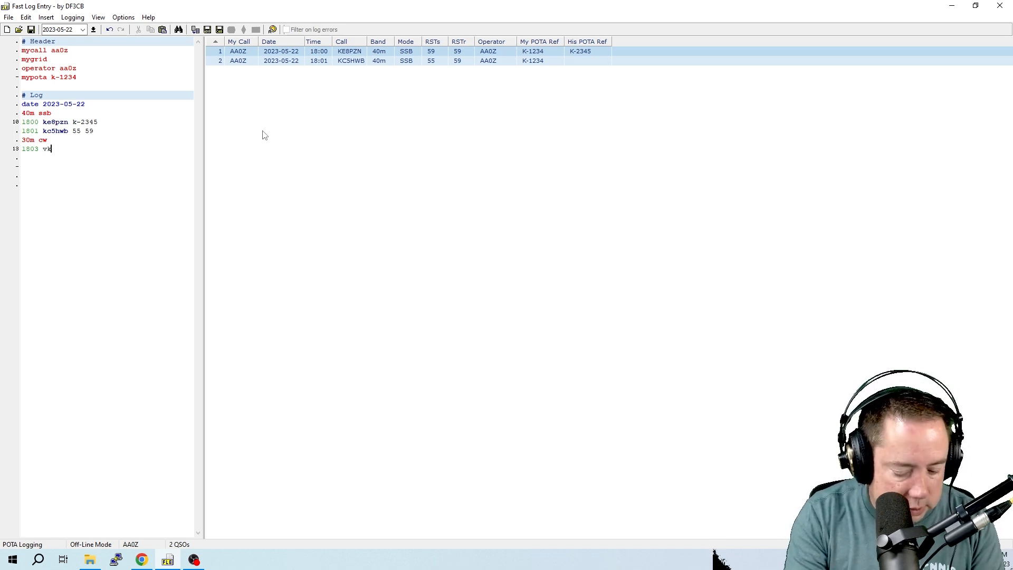
{"action": "type", "text": "7hh "}
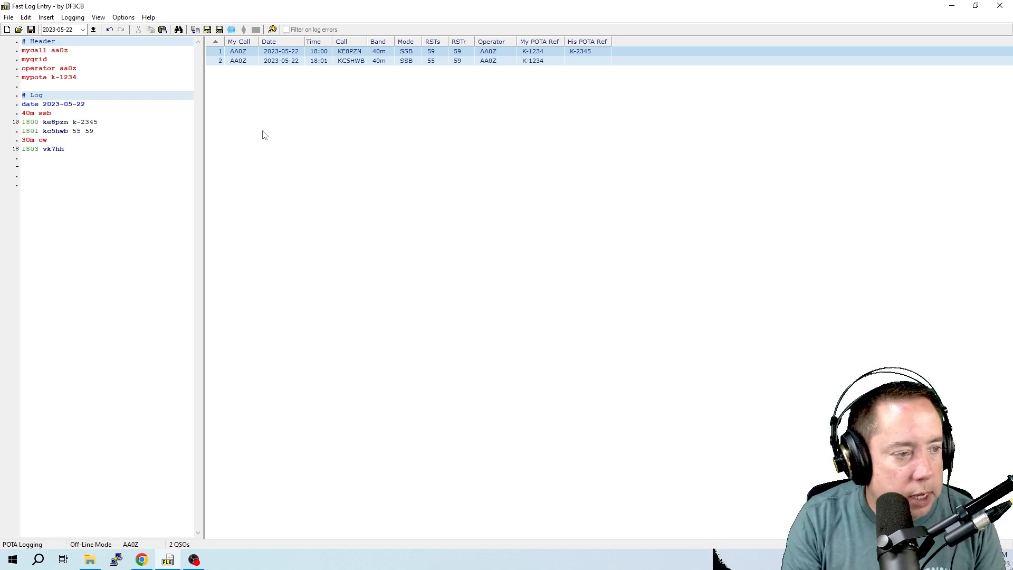
{"action": "type", "text": "vk-1234"}
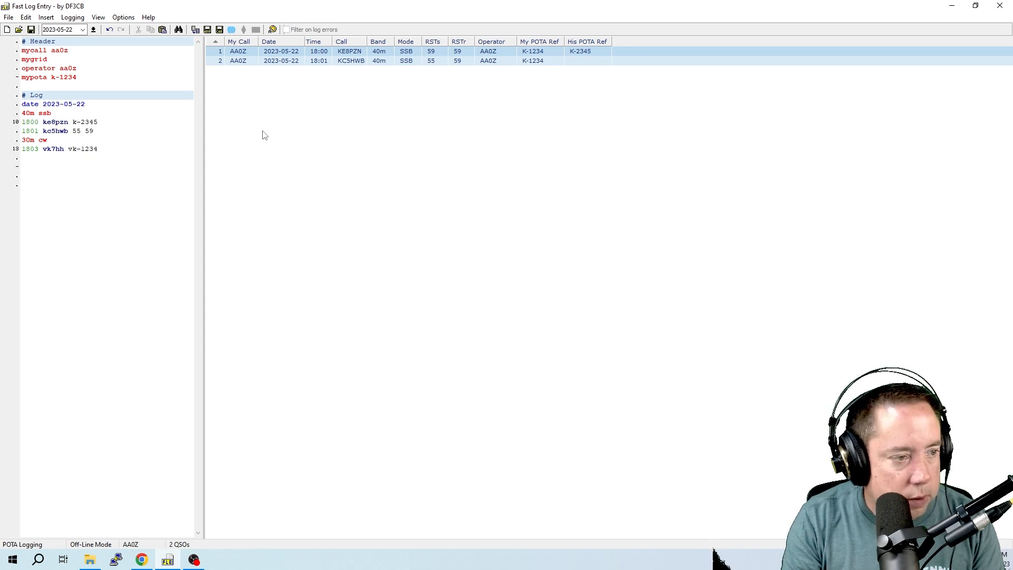
{"action": "key", "text": "Return"}
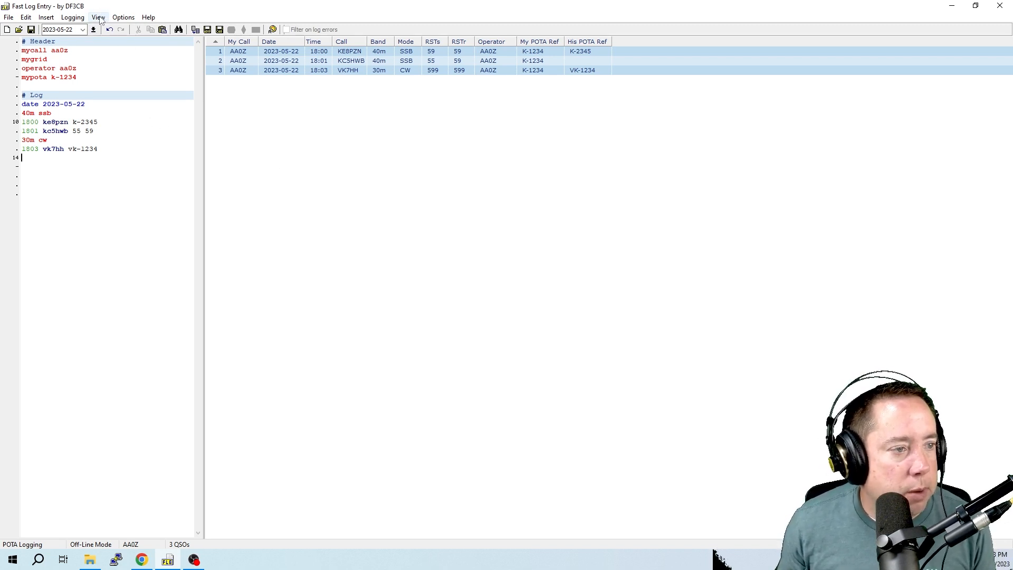
{"action": "left_click", "coordinate": [10, 18]}
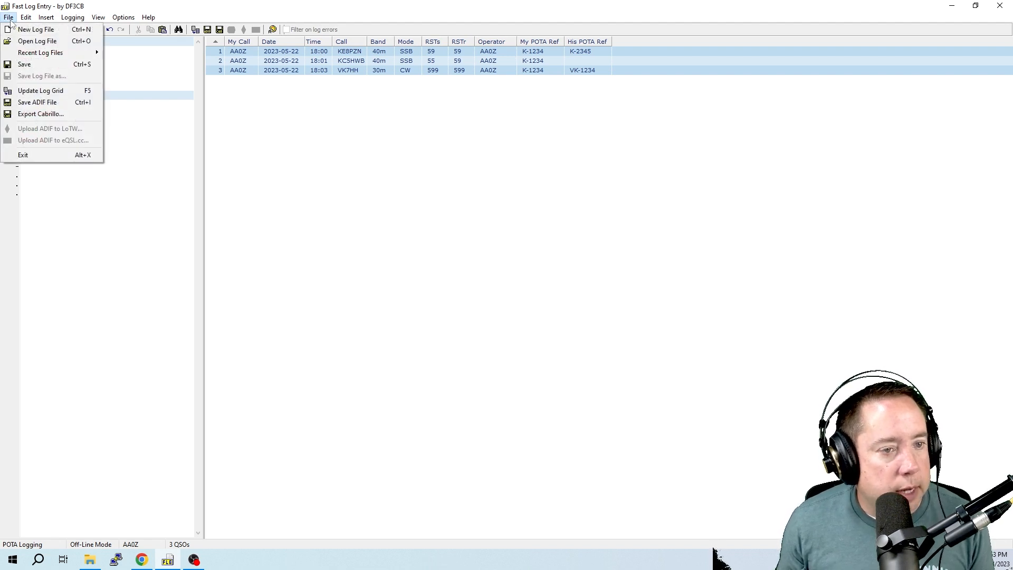
{"action": "left_click", "coordinate": [77, 92]}
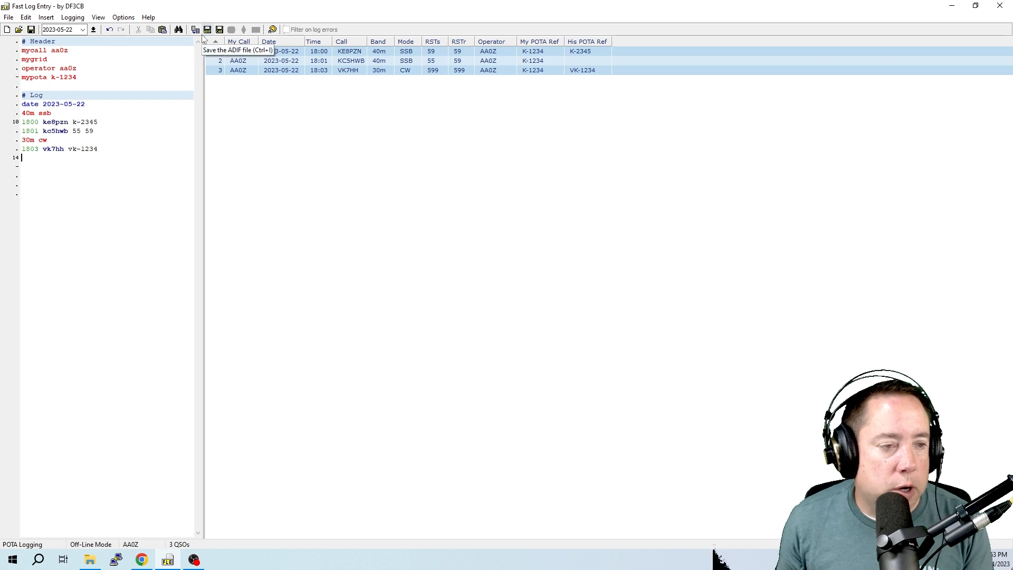
Step: Start saving the log as an ADIF file and choose the Documents folder as its location
{"action": "left_click", "coordinate": [9, 18]}
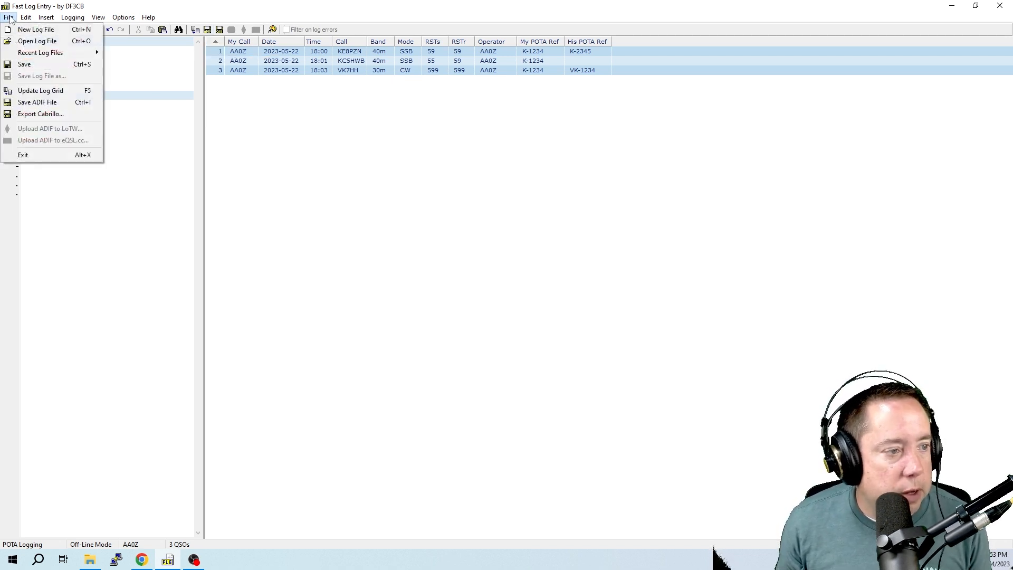
{"action": "left_click", "coordinate": [63, 105]}
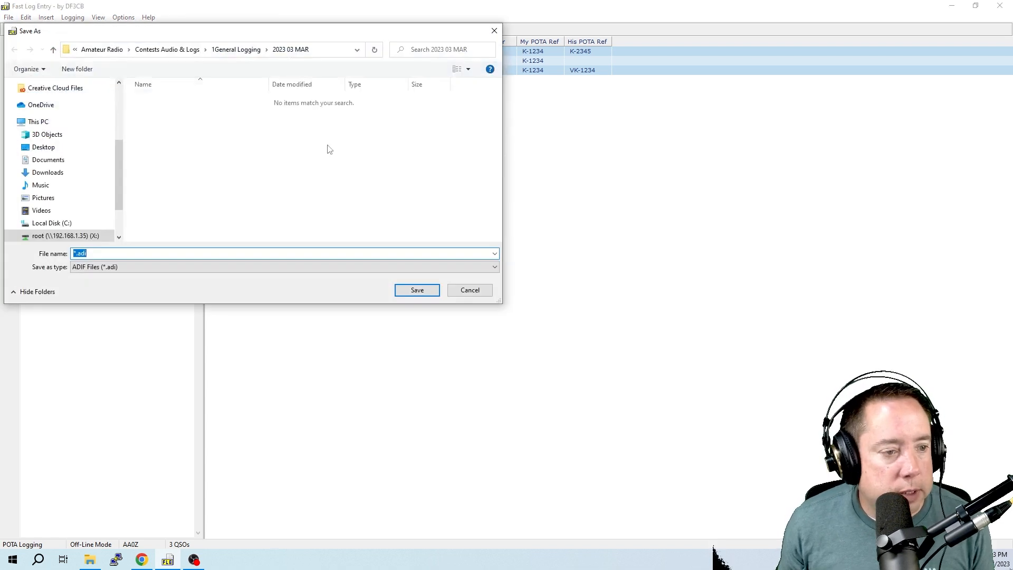
{"action": "left_click_drag", "start_coordinate": [256, 35], "coordinate": [388, 54]}
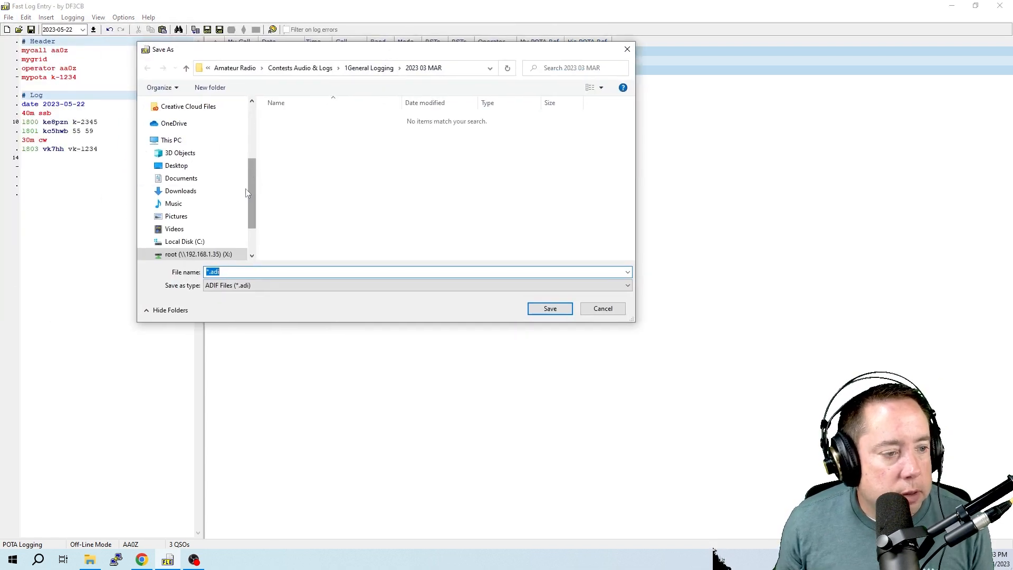
{"action": "scroll", "coordinate": [251, 182], "scroll_direction": "down", "scroll_amount": 1}
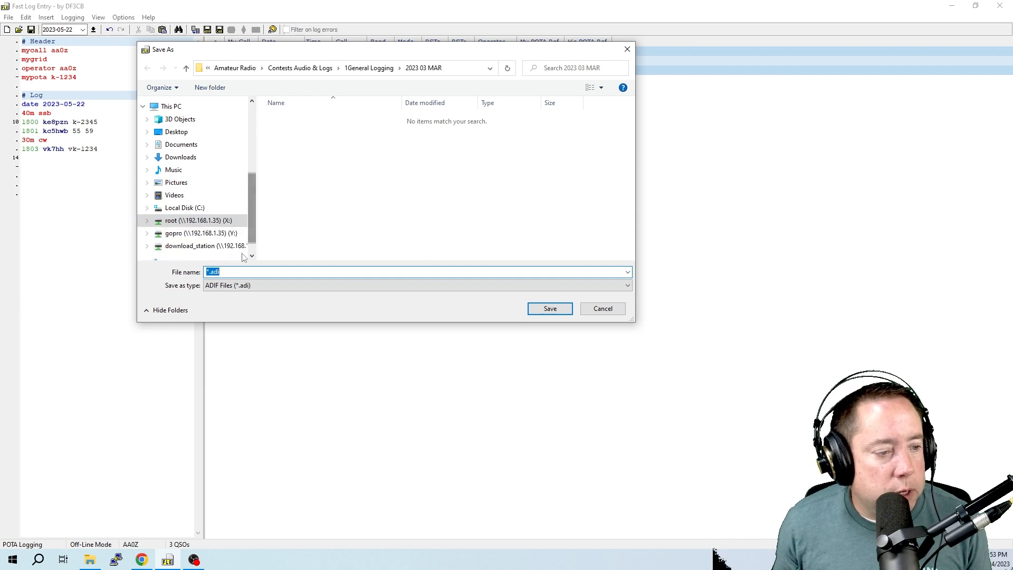
{"action": "scroll", "coordinate": [186, 182], "scroll_direction": "up", "scroll_amount": 1}
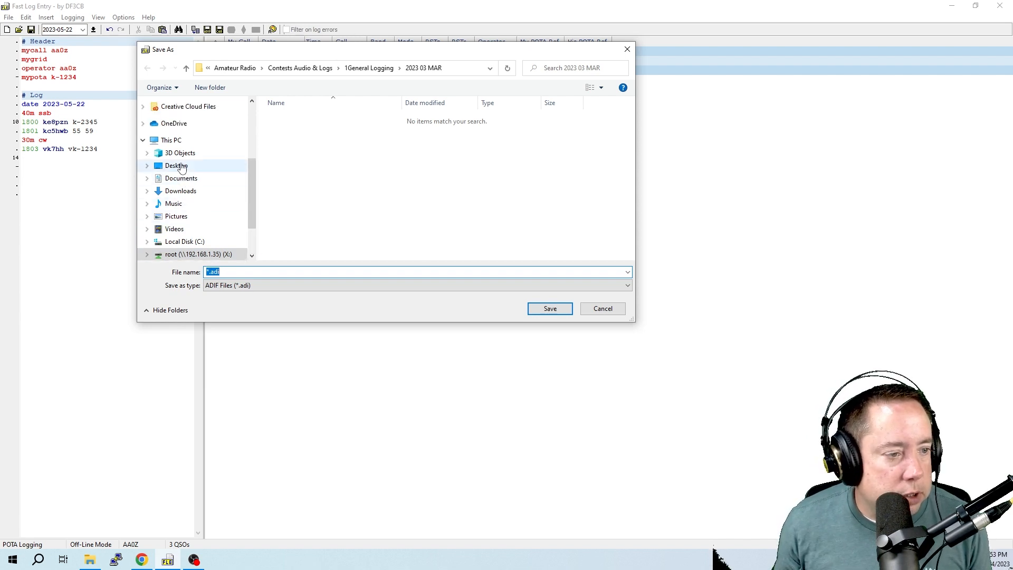
{"action": "left_click", "coordinate": [182, 178]}
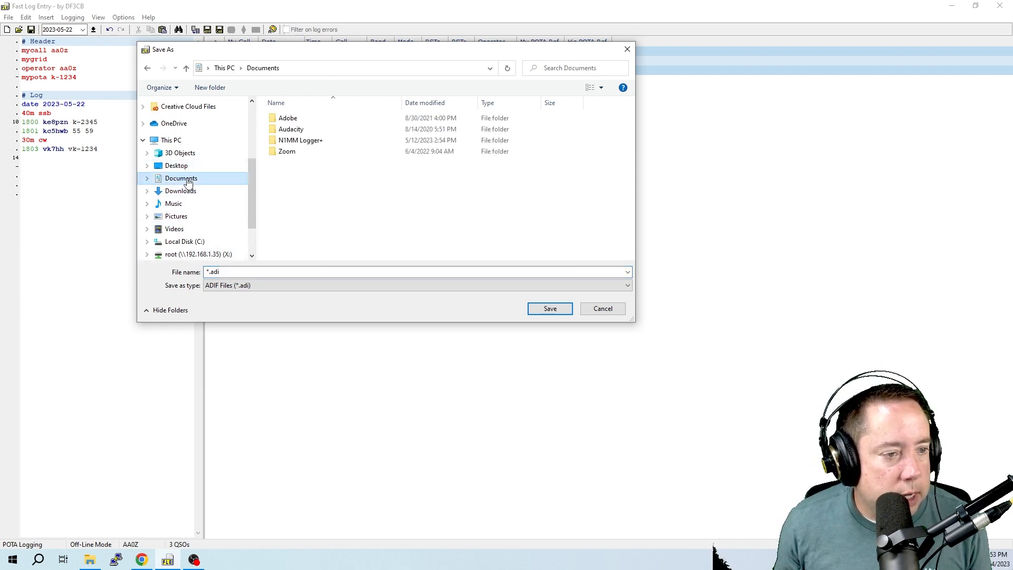
{"action": "left_click", "coordinate": [274, 271]}
{"action": "left_click", "coordinate": [274, 271]}
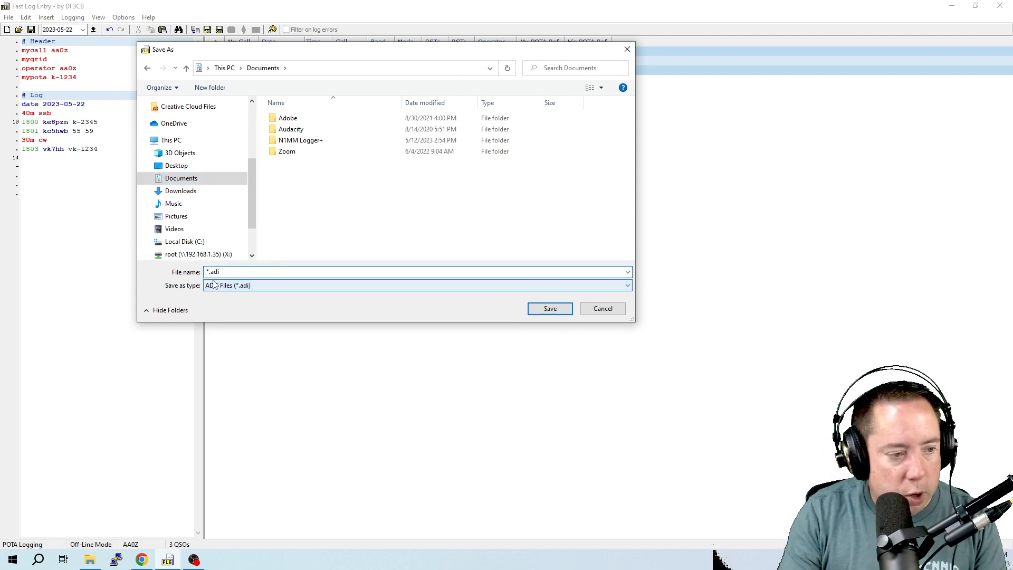
{"action": "key", "text": "Delete"}
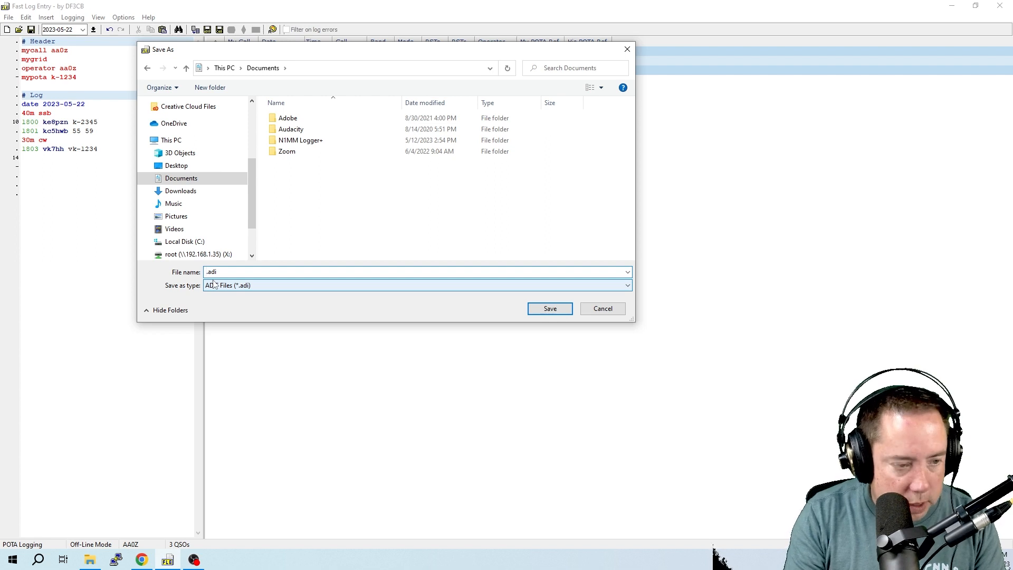
{"action": "type", "text": "AA0Z"}
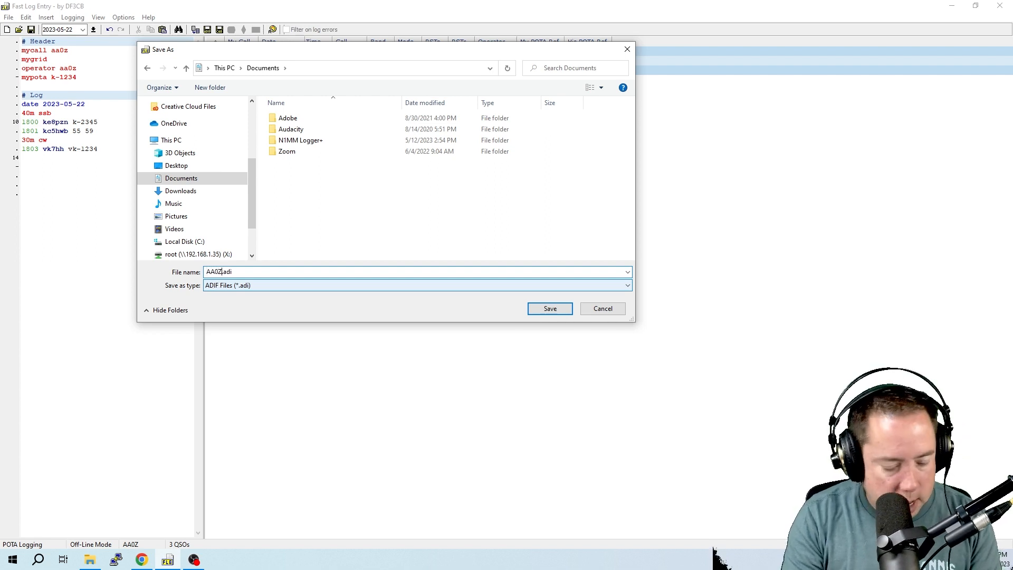
{"action": "type", "text": "@K-1234"}
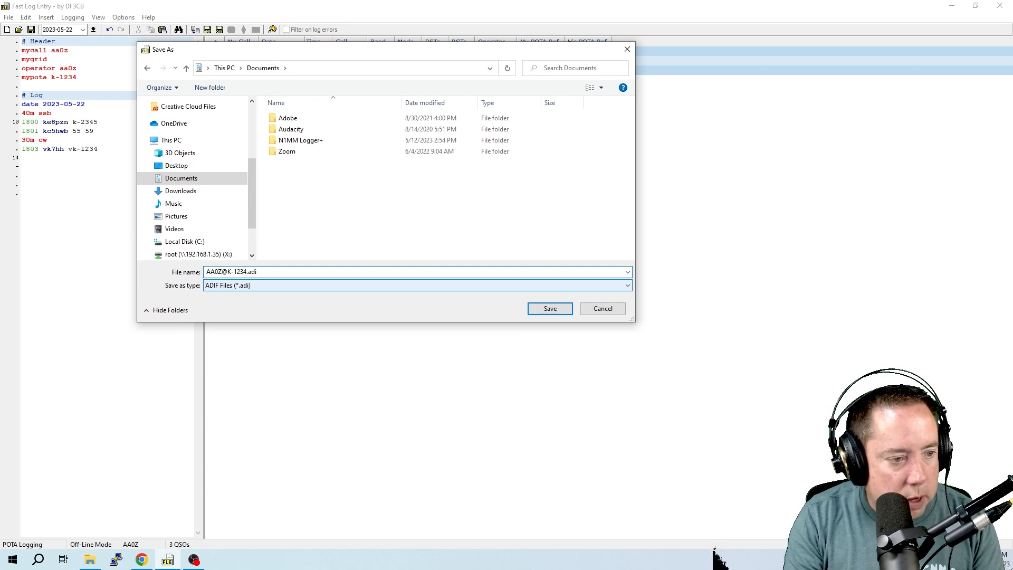
{"action": "type", "text": "-"}
{"action": "type", "text": "20230"}
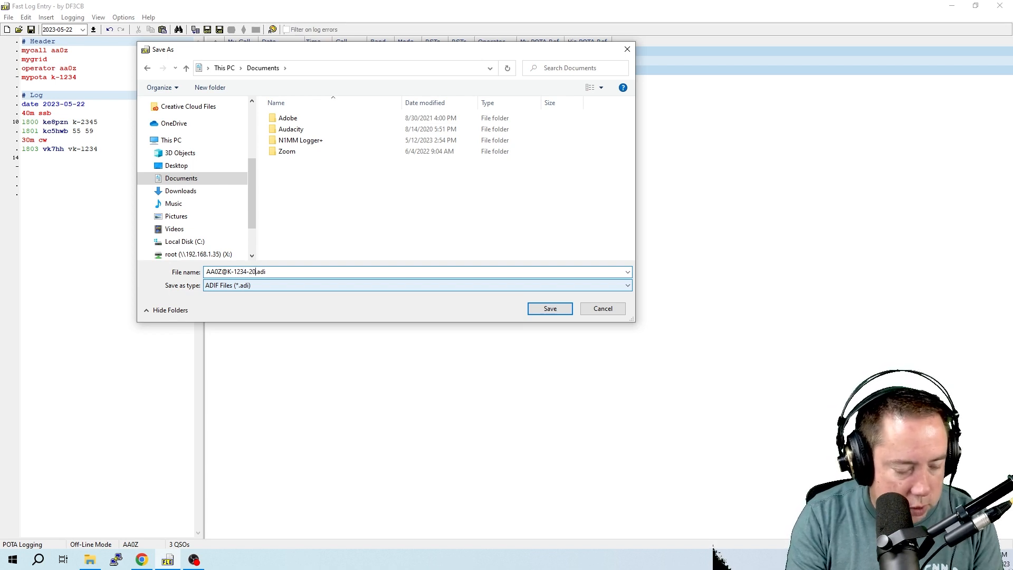
{"action": "type", "text": "5"}
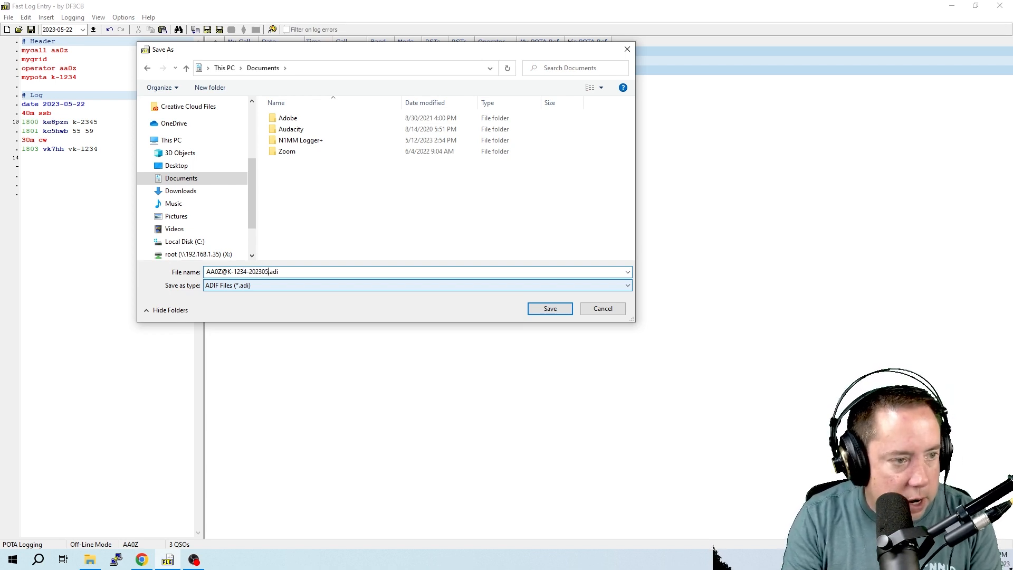
{"action": "type", "text": "22"}
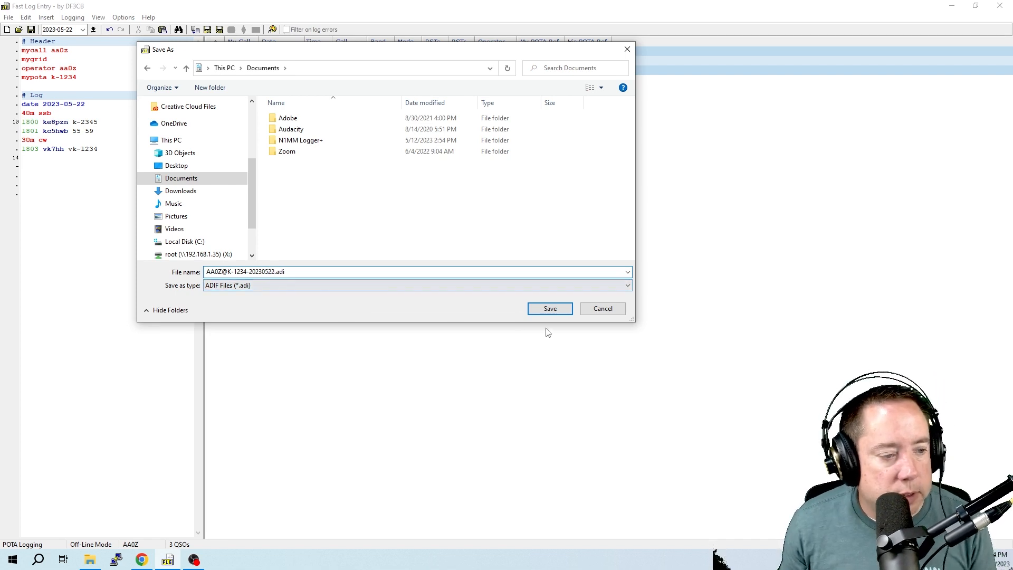
{"action": "left_click", "coordinate": [551, 309]}
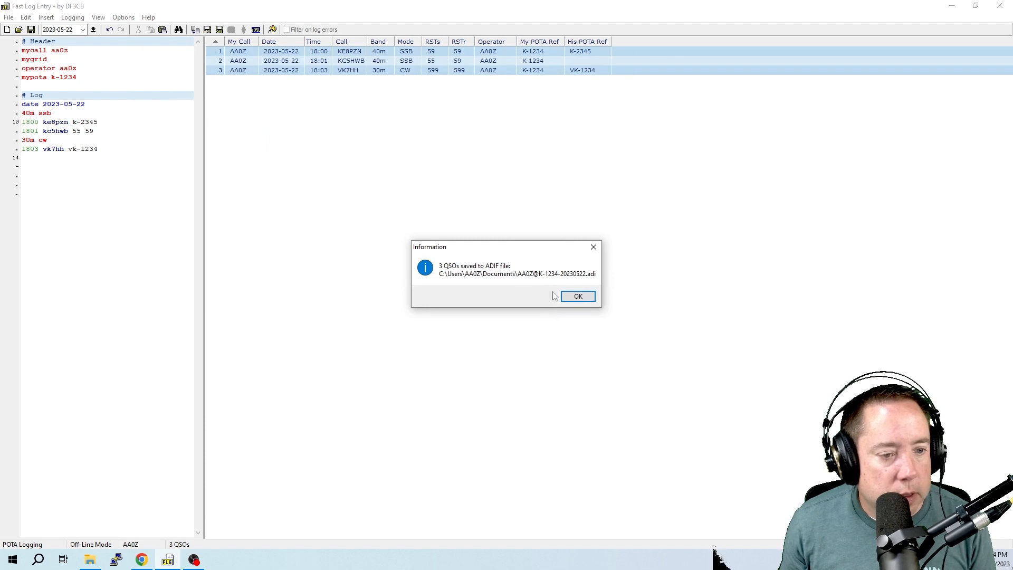
{"action": "left_click", "coordinate": [581, 301]}
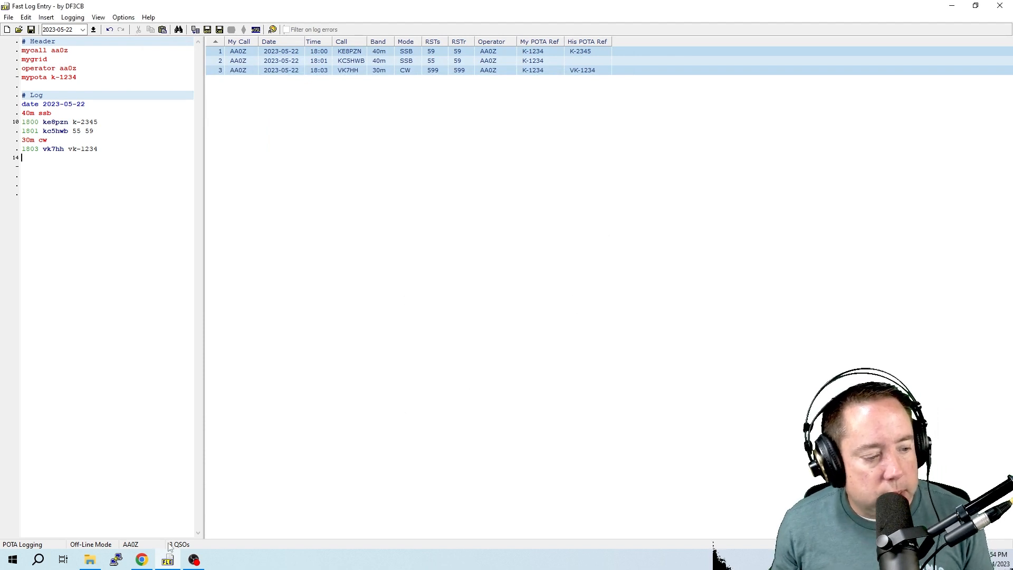
{"action": "left_click", "coordinate": [98, 559]}
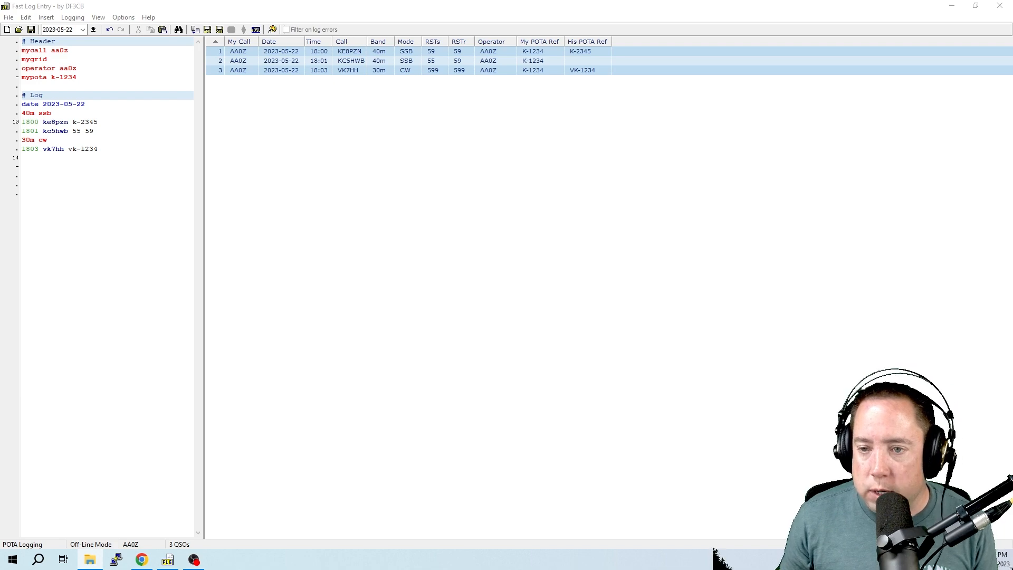
{"action": "left_click_drag", "start_coordinate": [844, 126], "coordinate": [477, 41]}
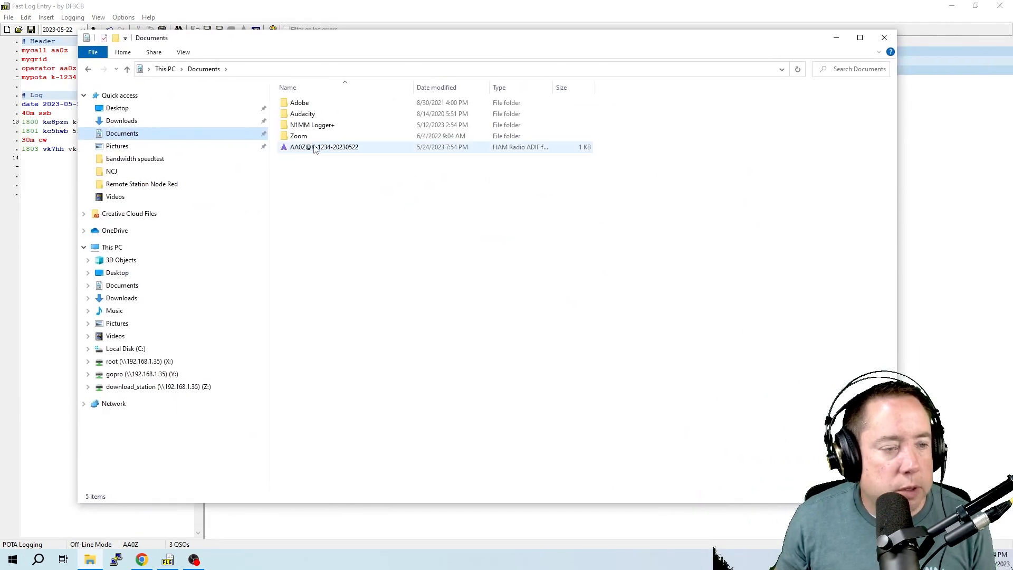
{"action": "double_click", "coordinate": [296, 147]}
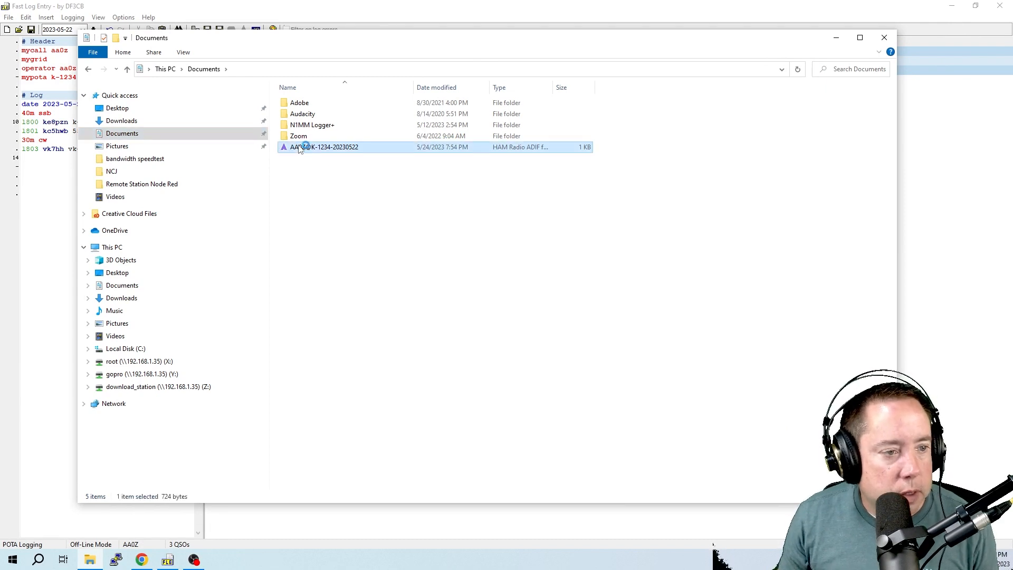
{"action": "left_click_drag", "start_coordinate": [466, 123], "coordinate": [494, 108]}
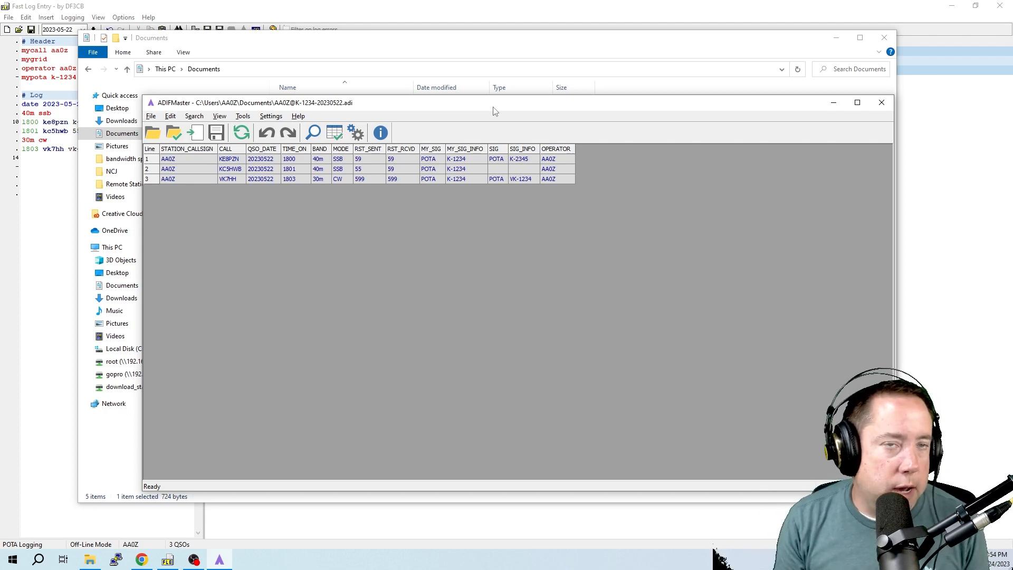
{"action": "left_click_drag", "start_coordinate": [493, 107], "coordinate": [569, 120]}
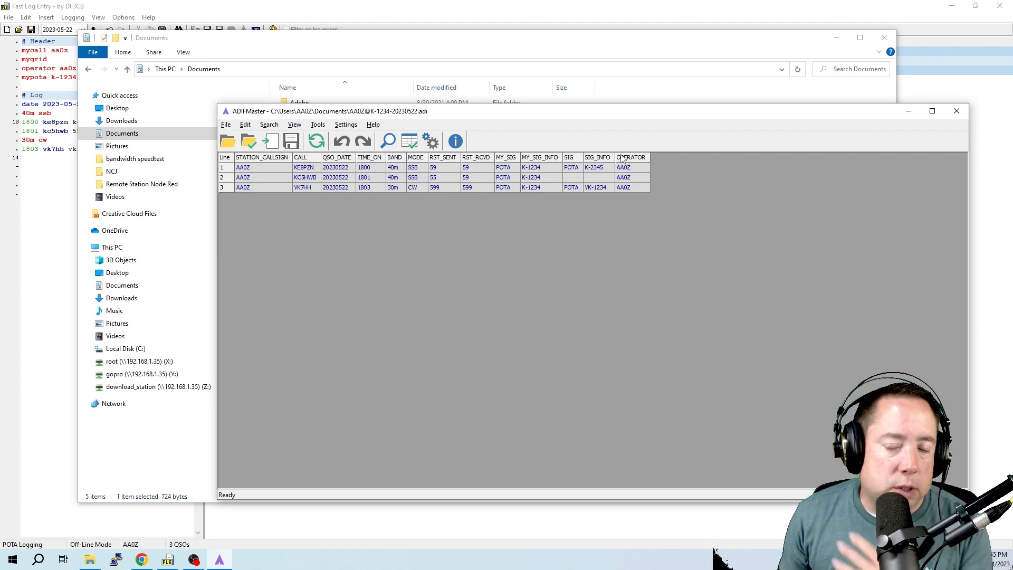
{"action": "left_click_drag", "start_coordinate": [792, 119], "coordinate": [746, 124]}
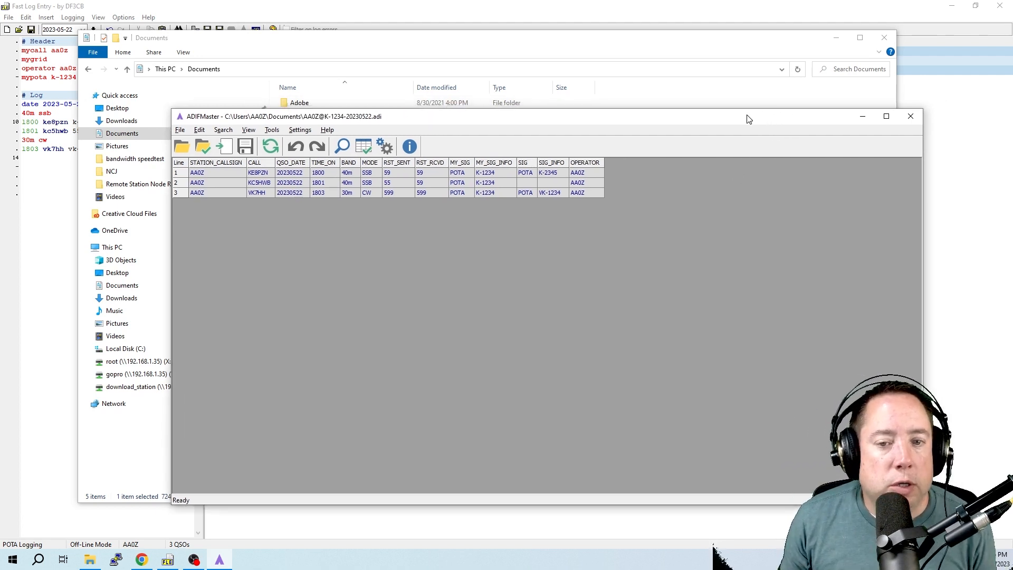
{"action": "left_click", "coordinate": [910, 116]}
{"action": "left_click_drag", "start_coordinate": [551, 32], "coordinate": [625, 48]}
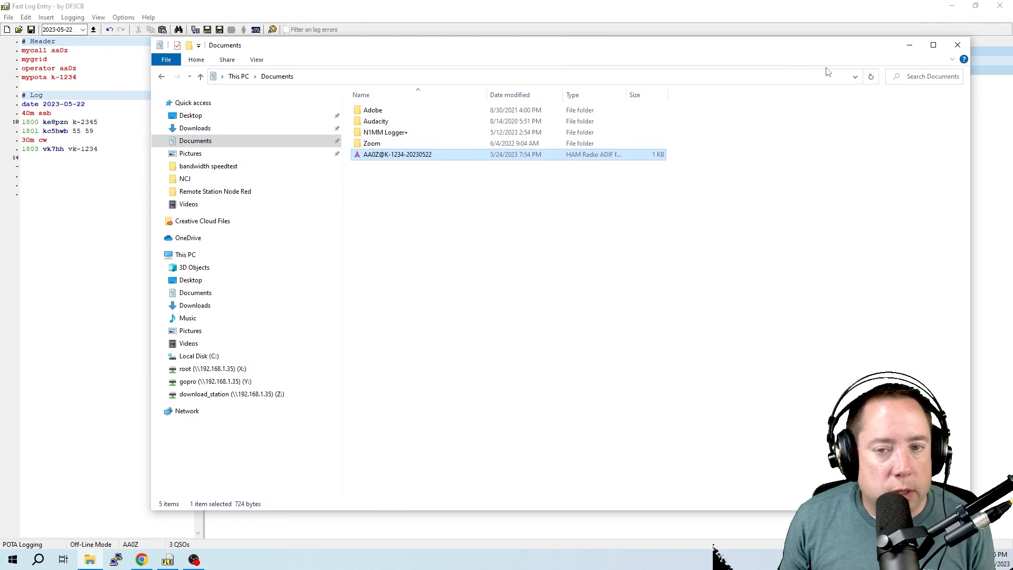
{"action": "left_click", "coordinate": [958, 46]}
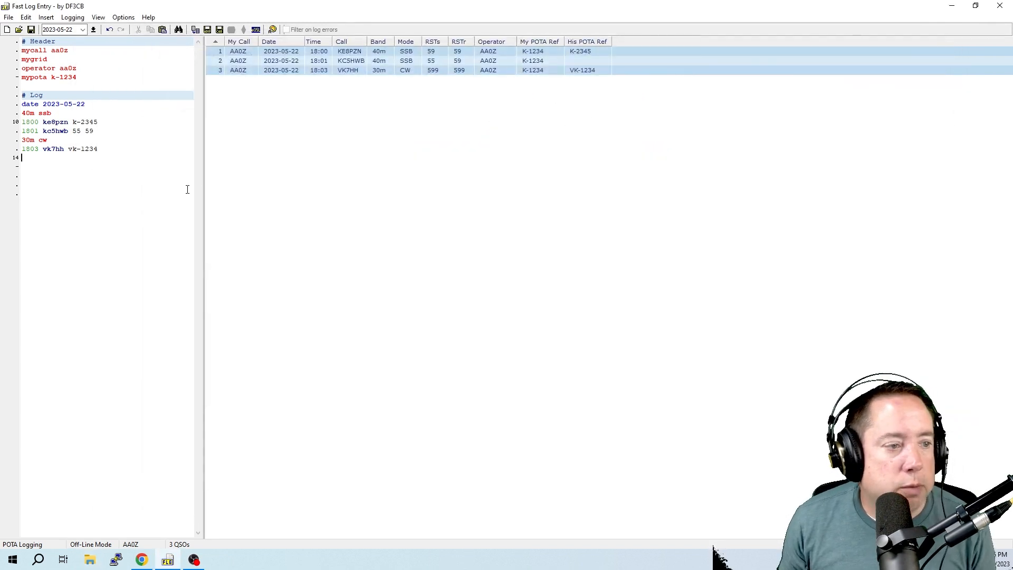
Step: Switch logging to Real-Time Mode and start a new log file without saving the current editor file
{"action": "left_click", "coordinate": [72, 17]}
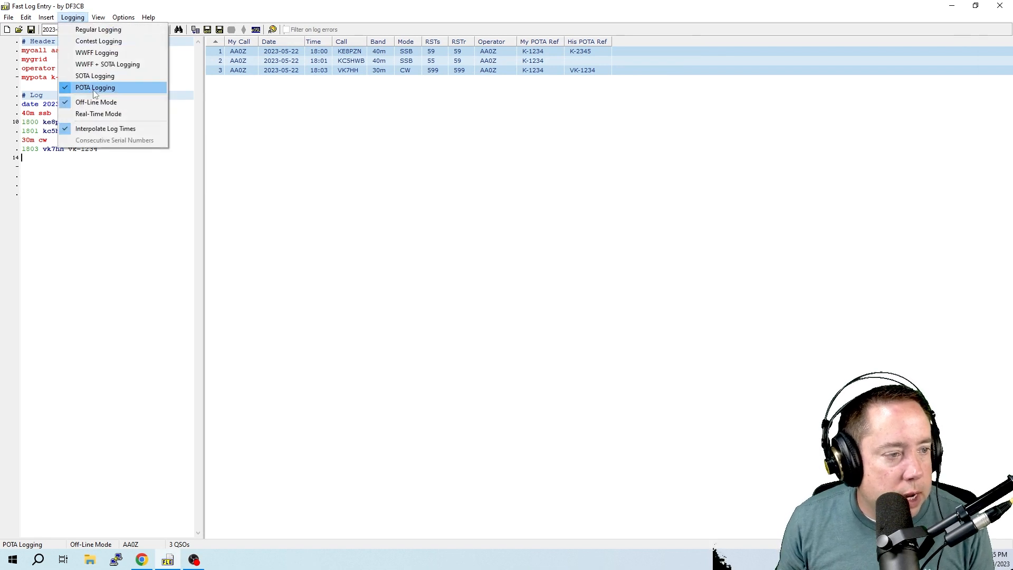
{"action": "left_click", "coordinate": [98, 114]}
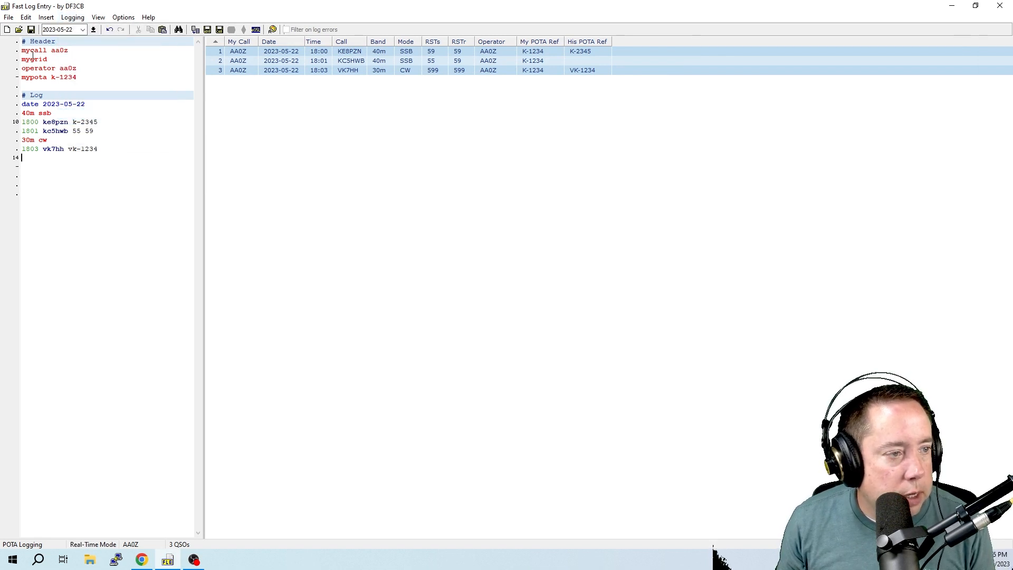
{"action": "left_click", "coordinate": [7, 29]}
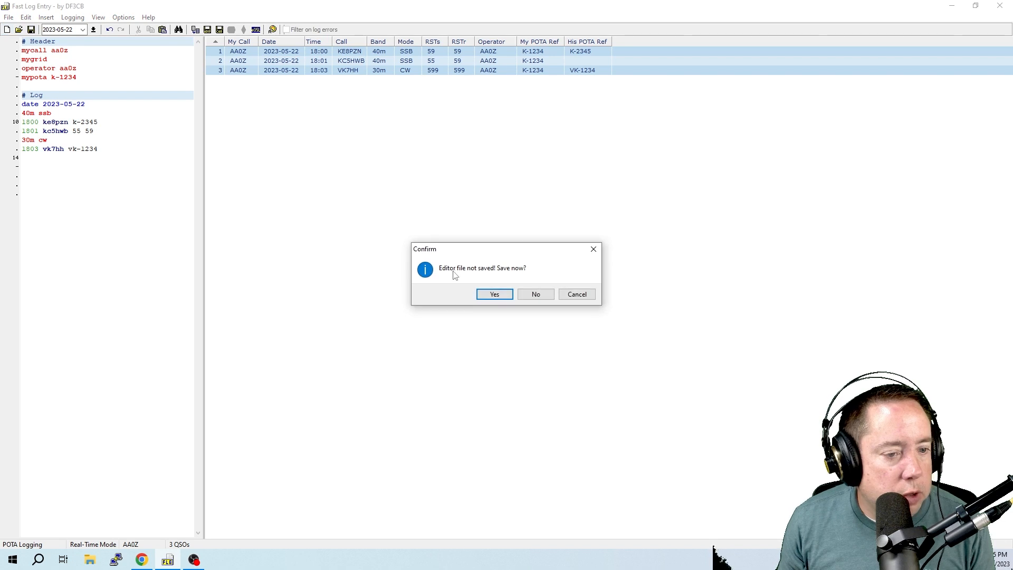
{"action": "left_click", "coordinate": [540, 295]}
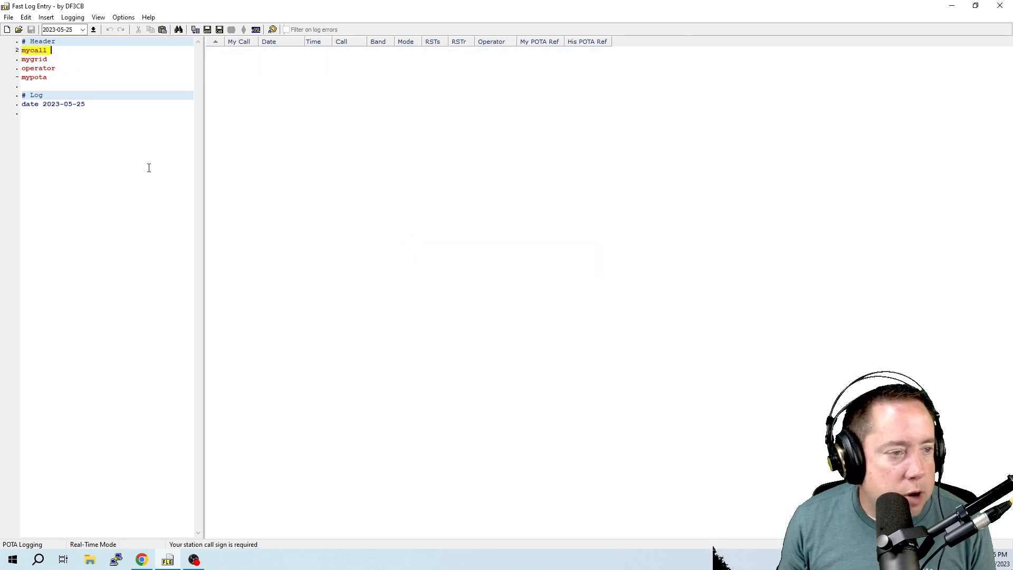
{"action": "left_click", "coordinate": [76, 18]}
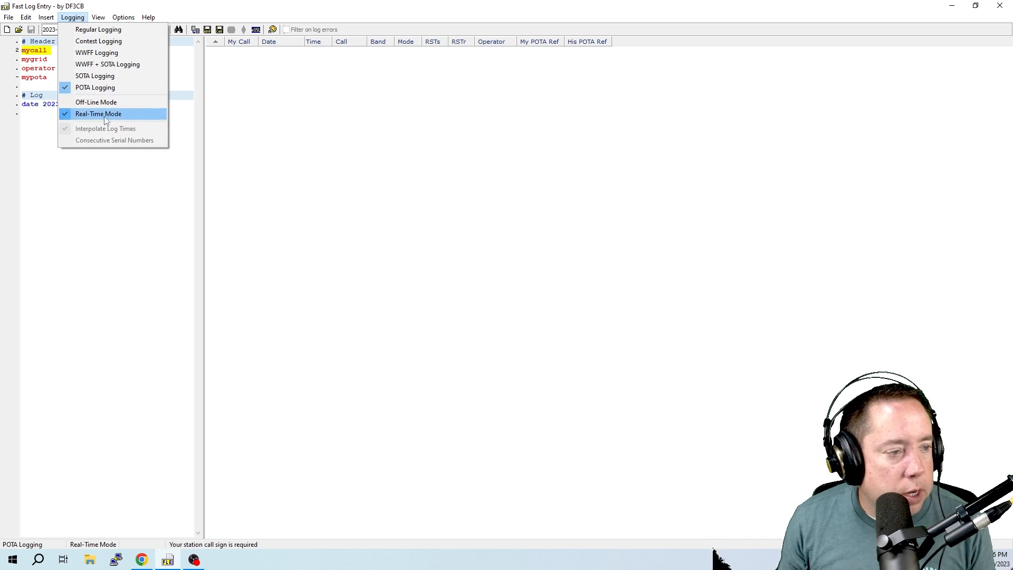
{"action": "left_click", "coordinate": [25, 124]}
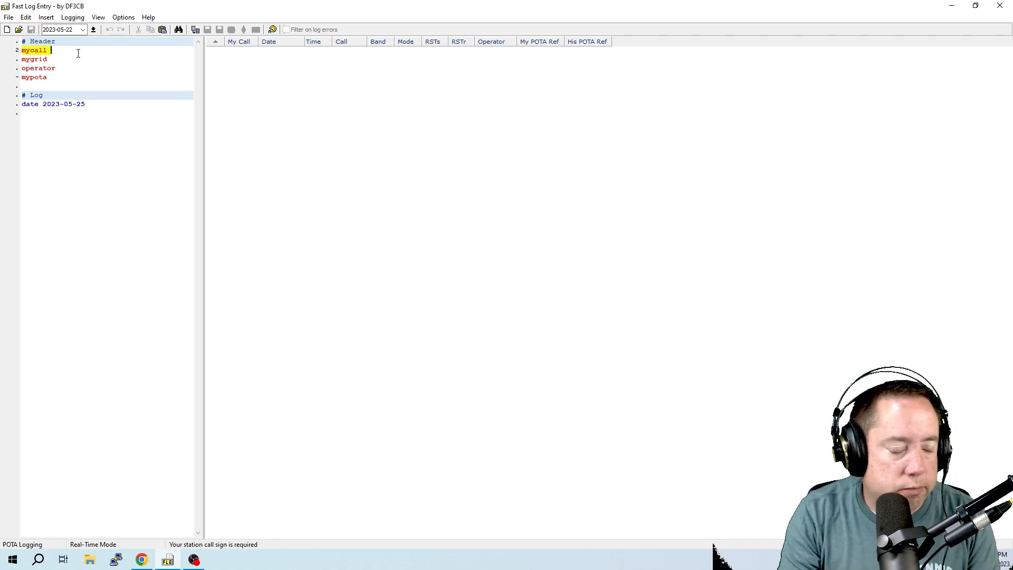
Step: Fill in the new log's header with mycall aa0z, operator aa0z and mypota K-1234
{"action": "type", "text": "aa0z"}
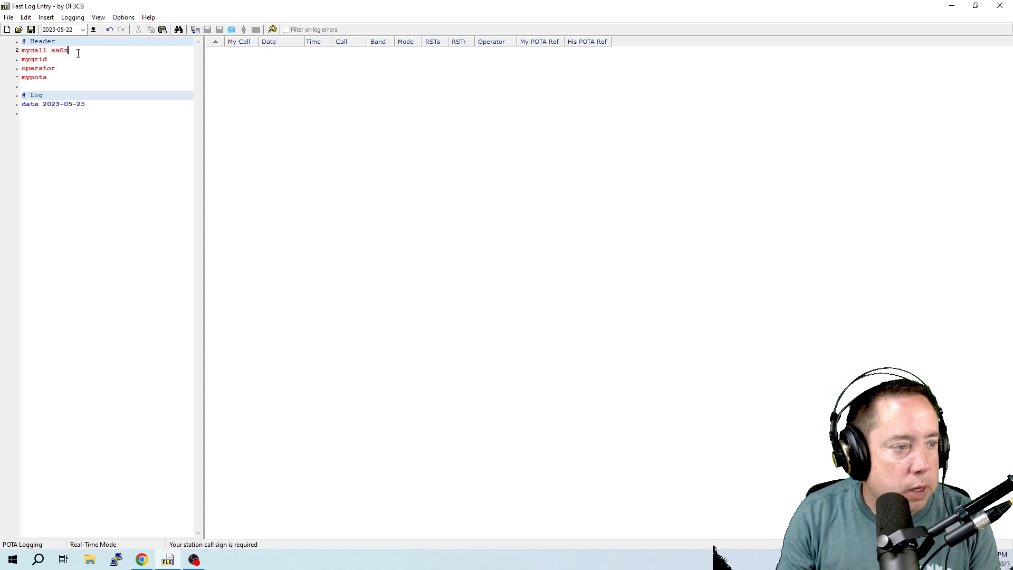
{"action": "type", "text": " aa0z"}
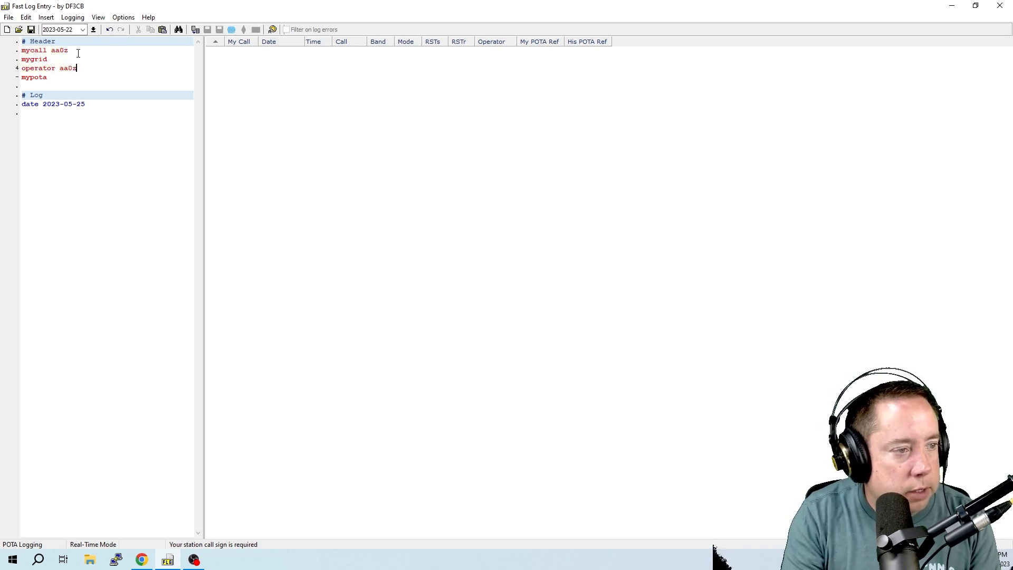
{"action": "type", "text": "K-1234"}
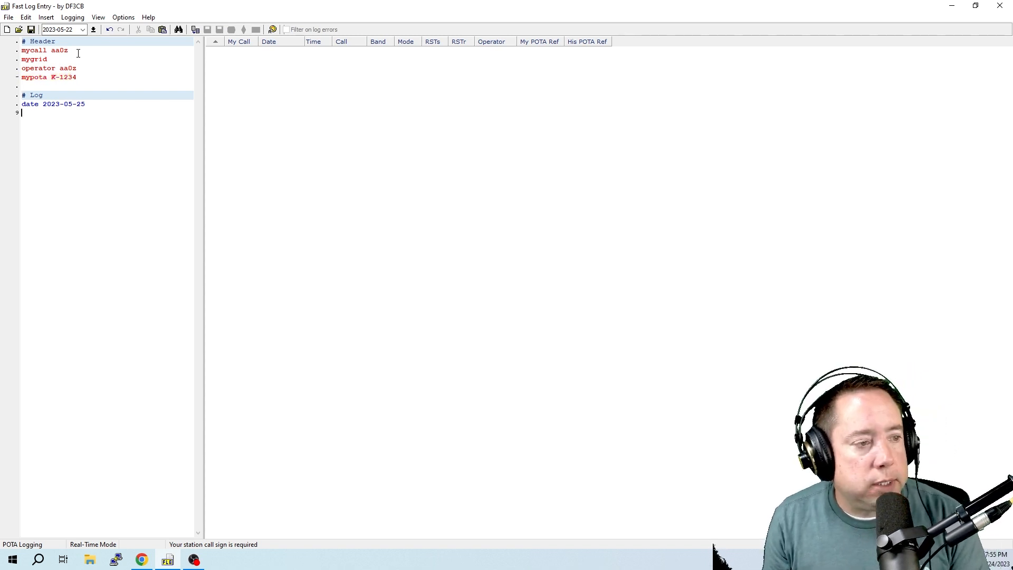
{"action": "type", "text": "2"}
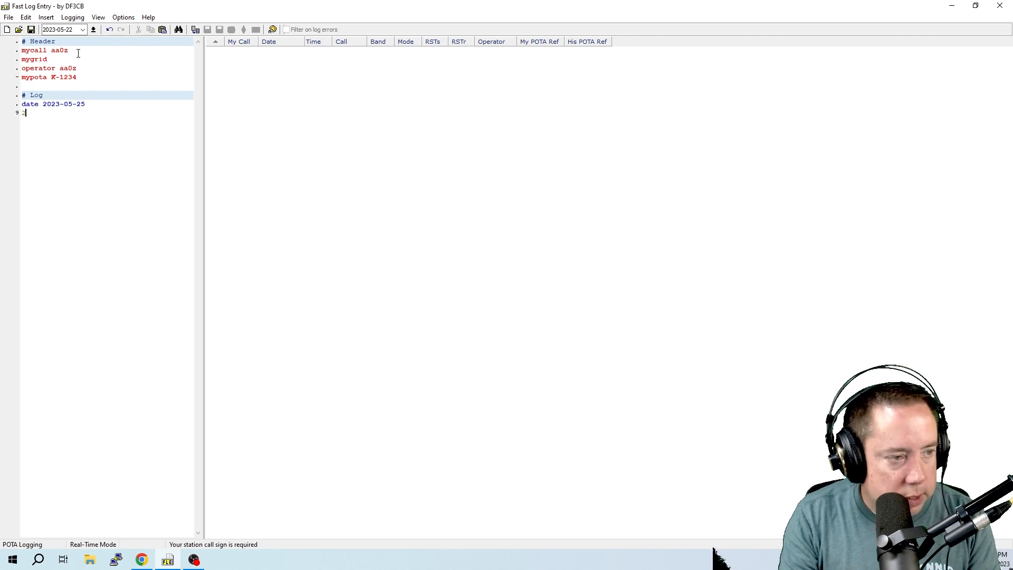
{"action": "type", "text": "0m cw "}
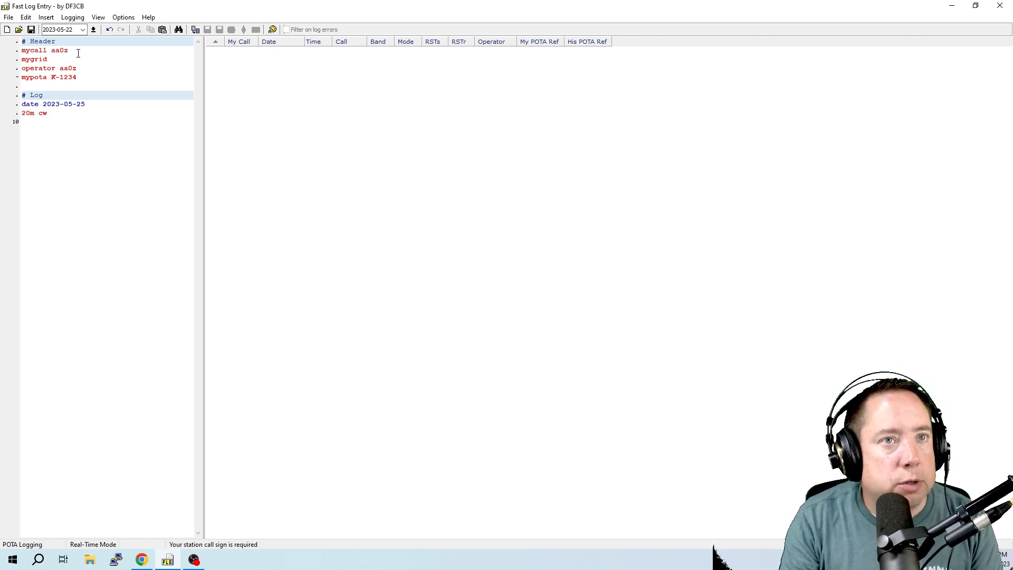
{"action": "type", "text": "k"}
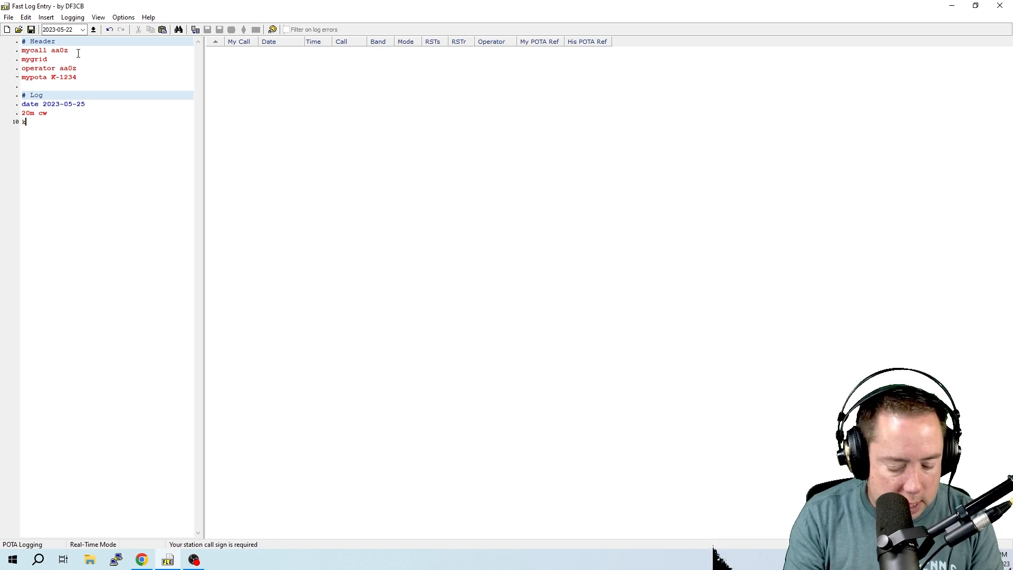
{"action": "type", "text": "e8pzn"}
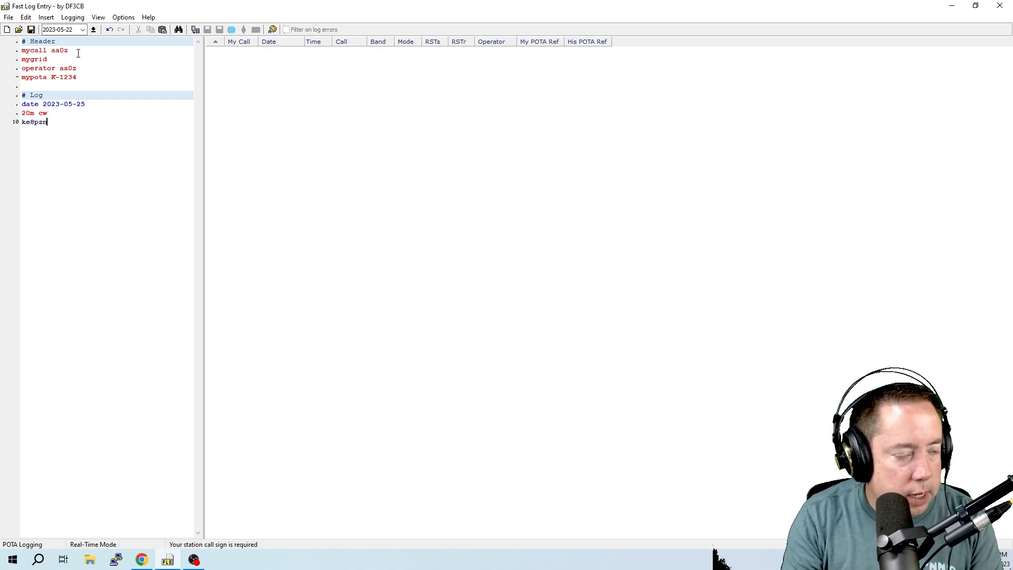
{"action": "type", "text": " 55 "}
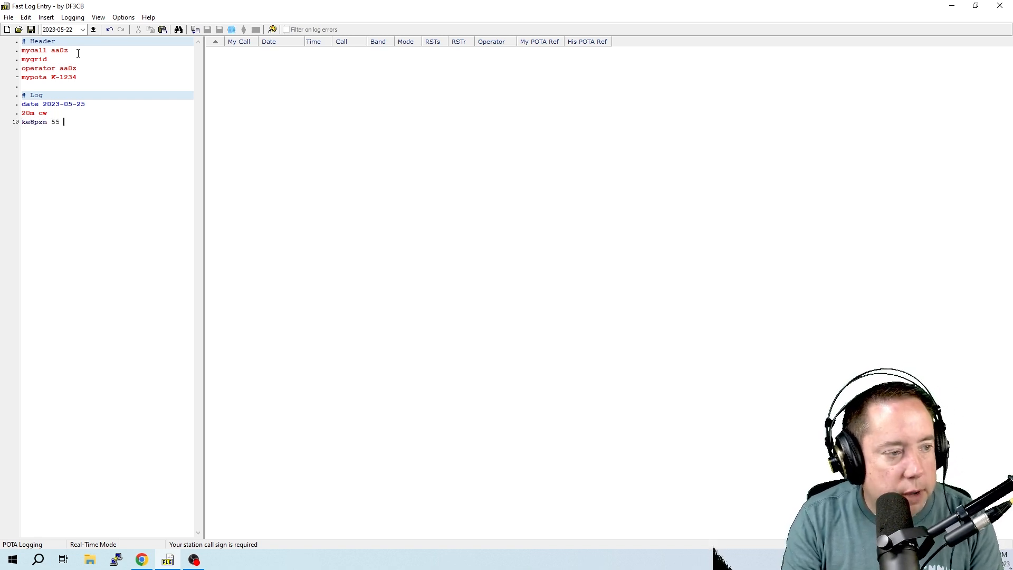
{"action": "type", "text": "59"}
{"action": "key", "text": "BackSpace"}
{"action": "key", "text": "BackSpace"}
{"action": "key", "text": "BackSpace"}
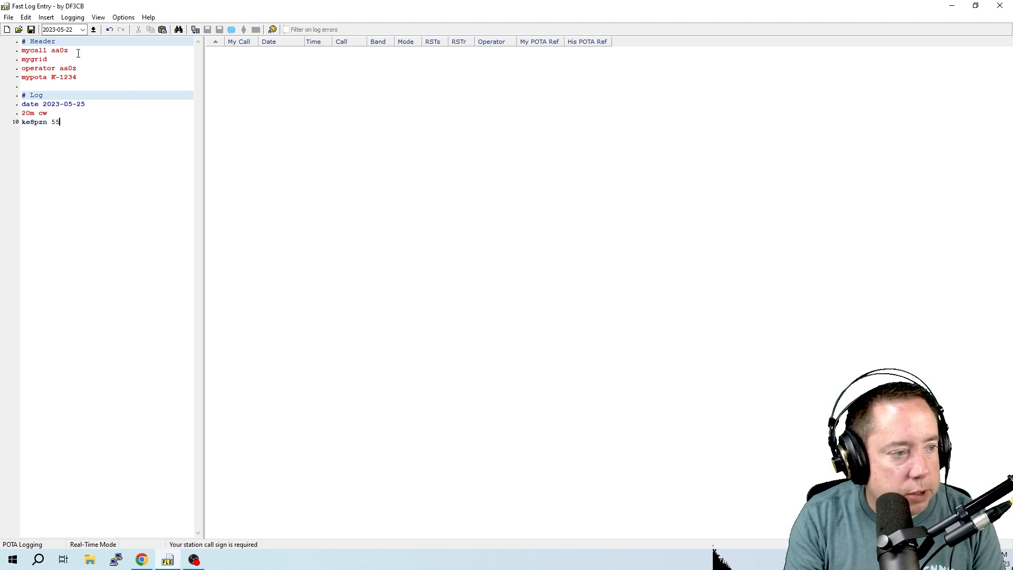
{"action": "type", "text": "9"}
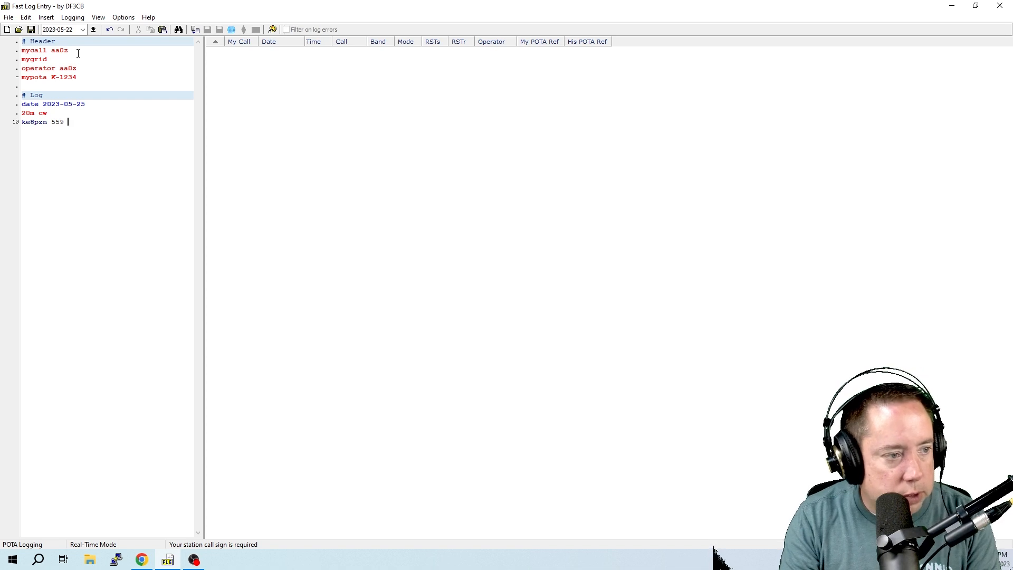
{"action": "type", "text": " 559 559"}
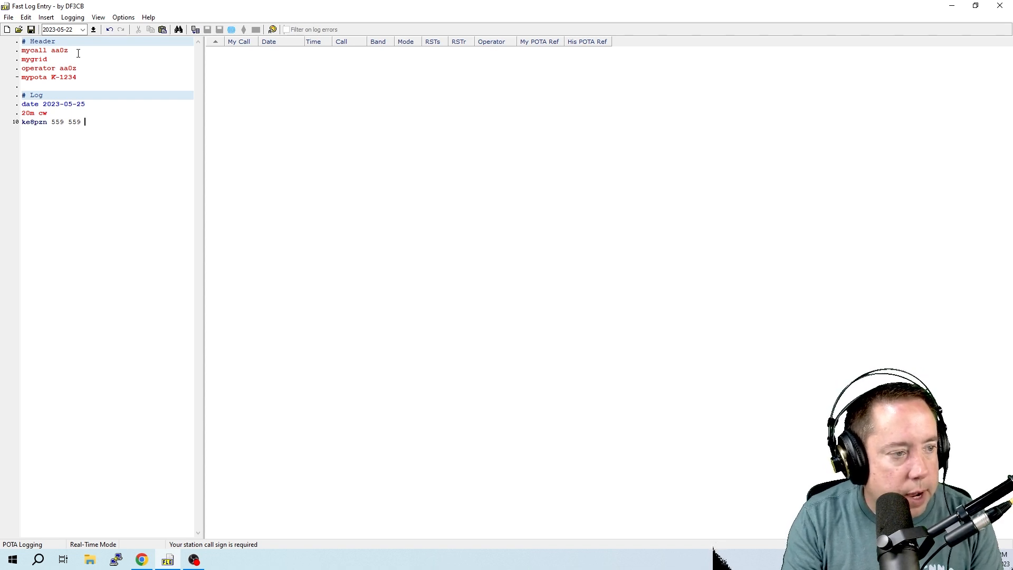
{"action": "type", "text": "k-2345"}
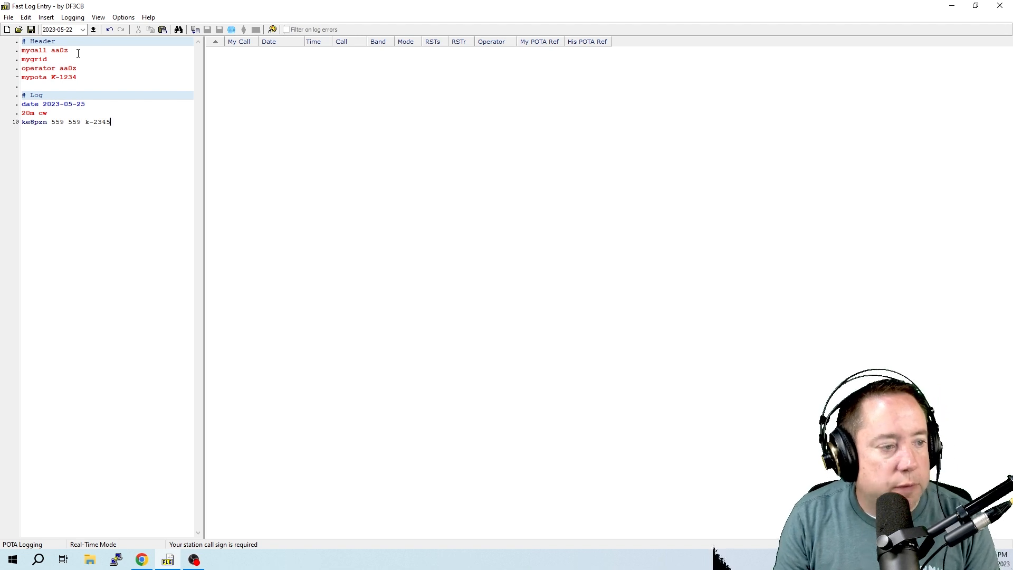
{"action": "key", "text": "Return"}
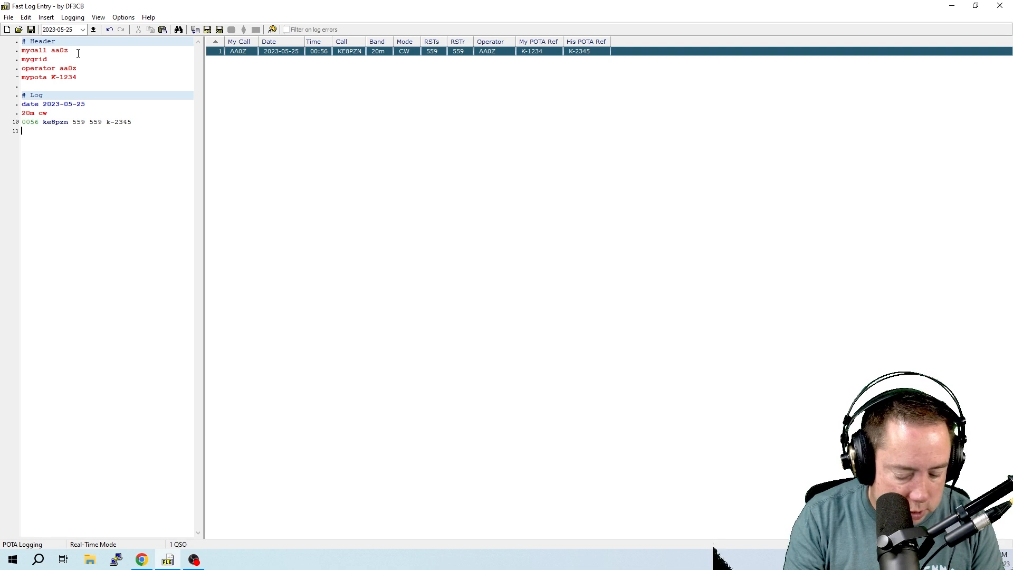
Step: Log two more contacts, kc5hwb and ki6naz, on separate lines with call signs only
{"action": "type", "text": "kc5hwb"}
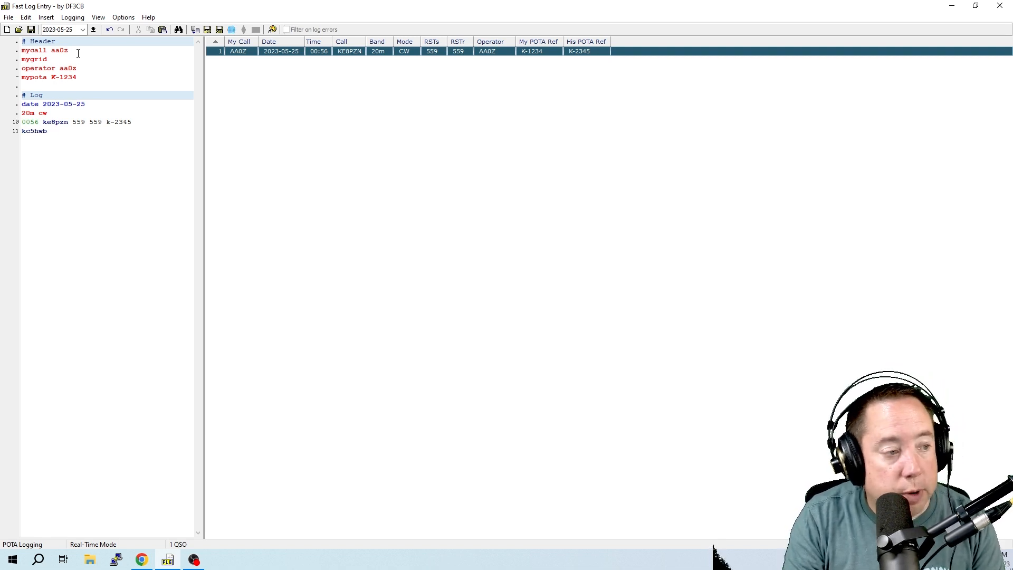
{"action": "key", "text": "Return"}
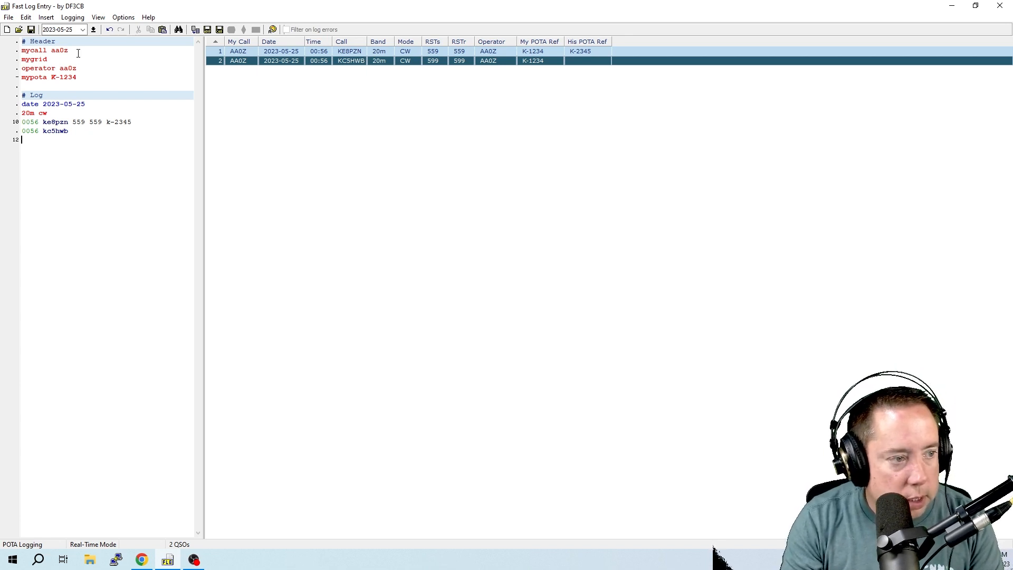
{"action": "type", "text": "ki6naz"}
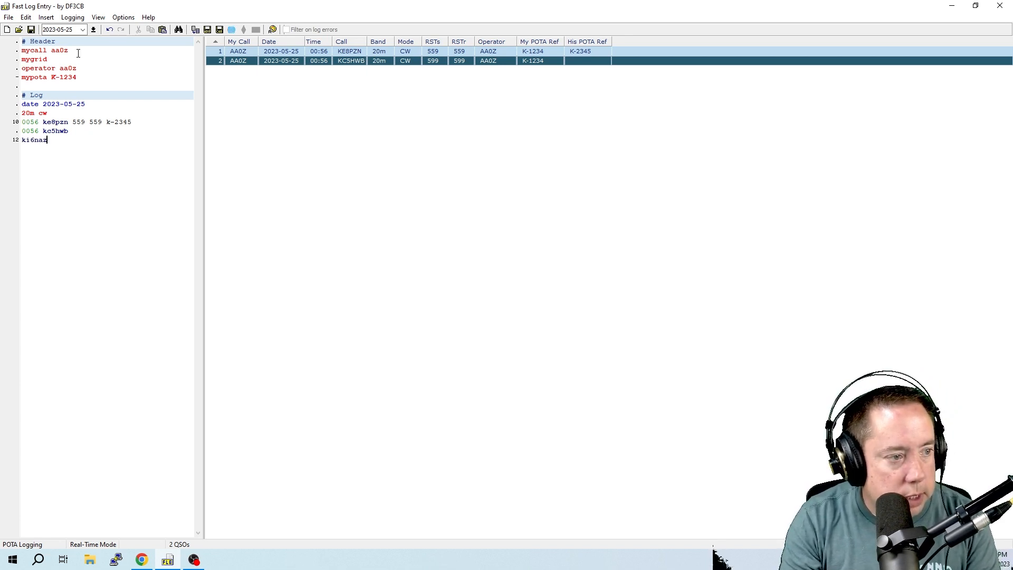
{"action": "key", "text": "Return"}
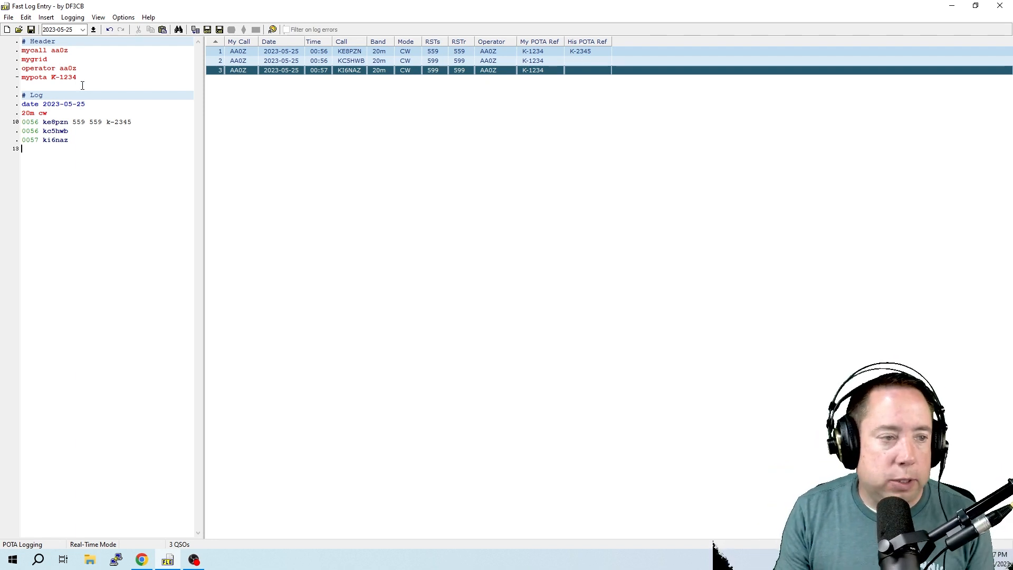
{"action": "left_click", "coordinate": [52, 18]}
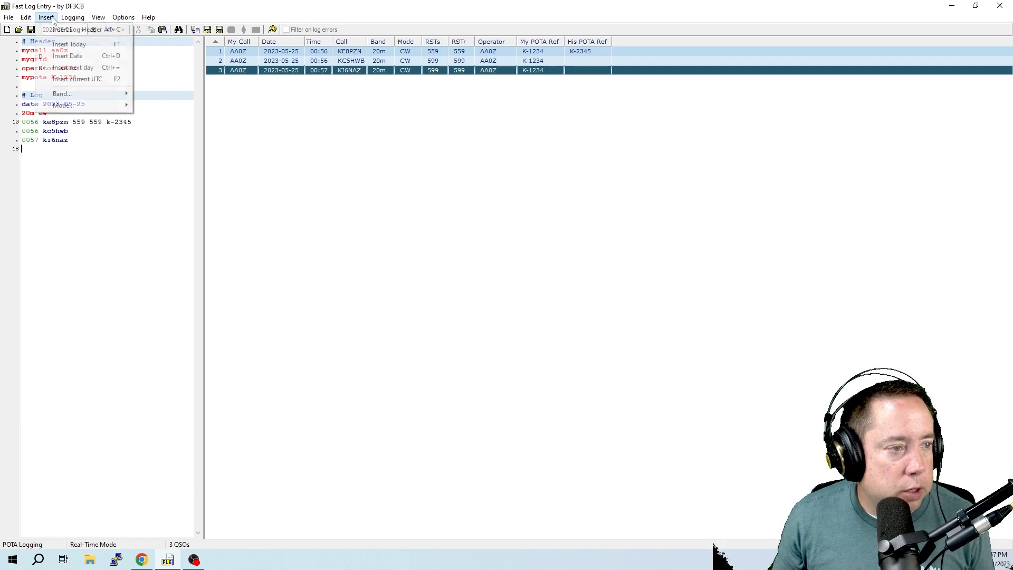
{"action": "left_click", "coordinate": [72, 18]}
{"action": "left_click", "coordinate": [73, 19]}
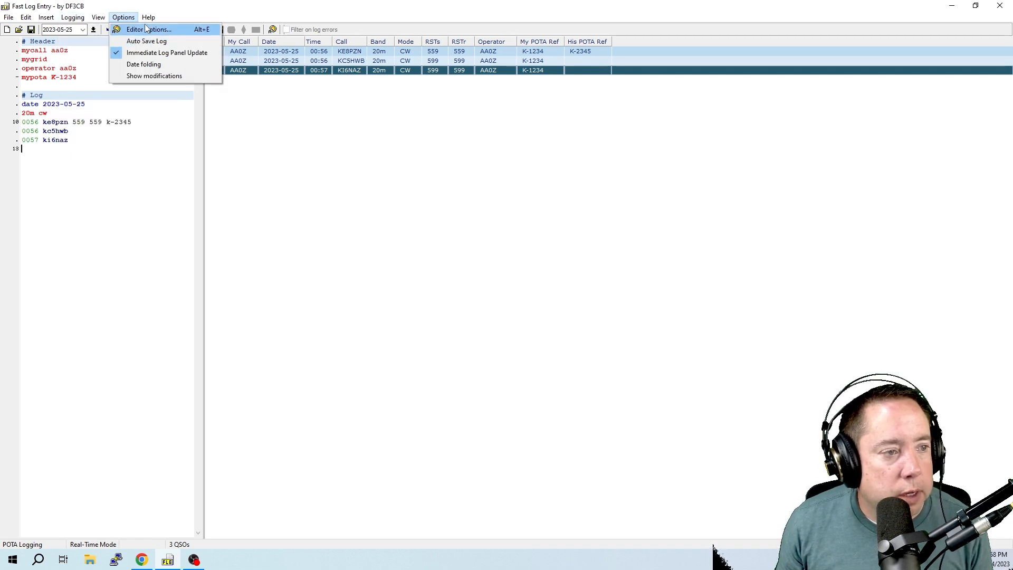
{"action": "mouse_move", "coordinate": [98, 17]}
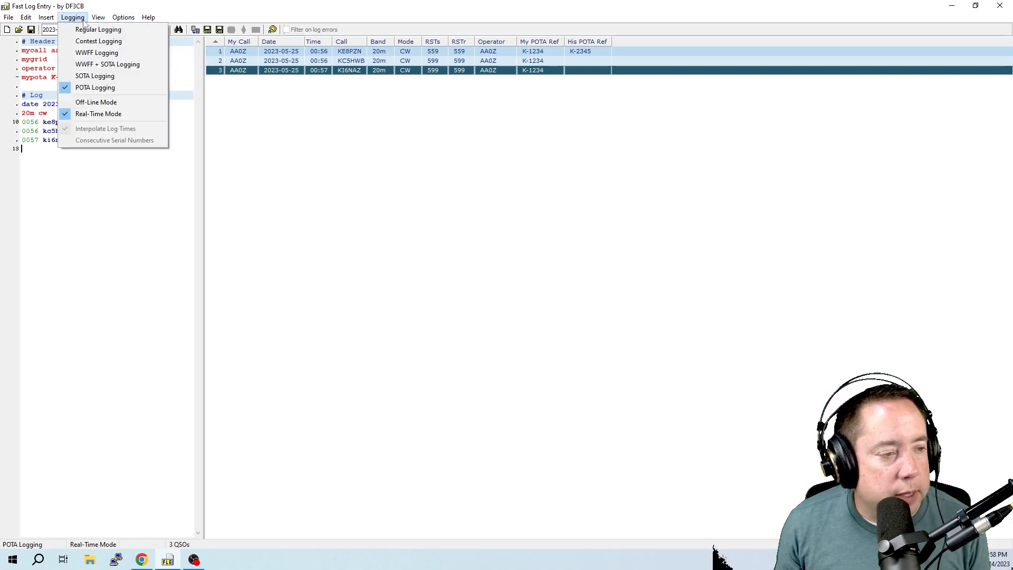